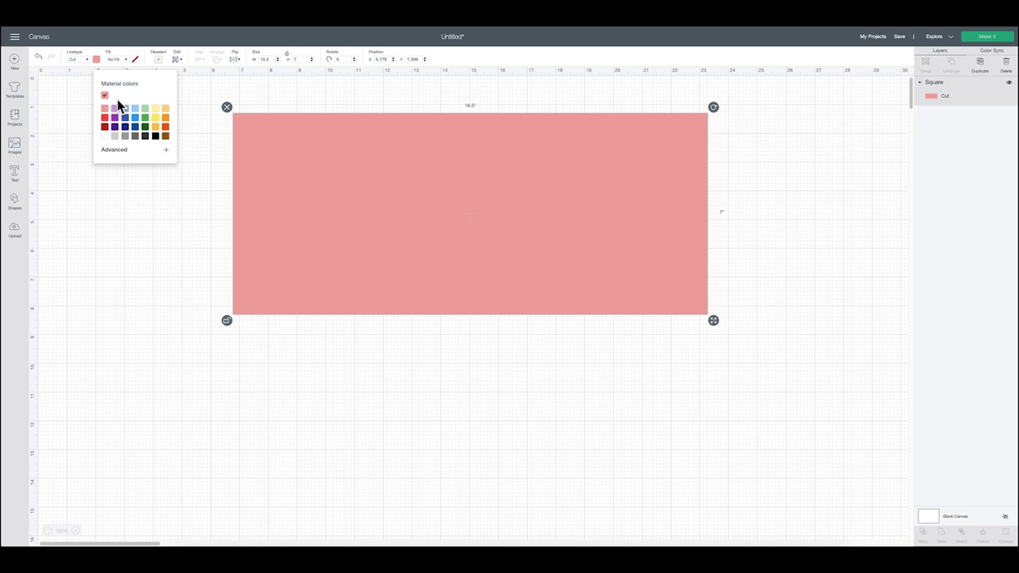
Step: Search the image library for "heart border" and pick the simple row of pale pink hearts
click(777, 160)
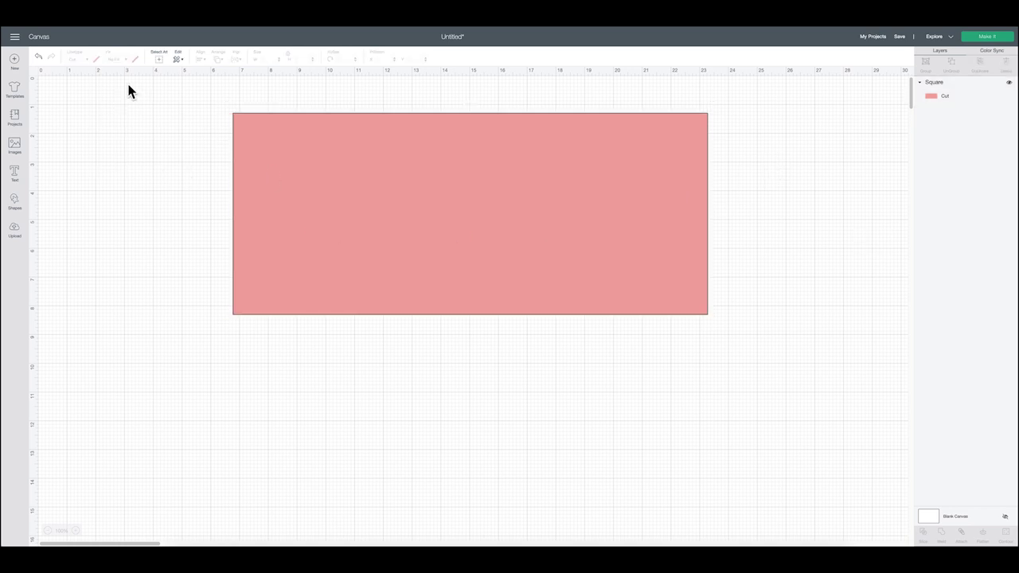
click(16, 149)
click(492, 86)
text(heart border)
key(Return)
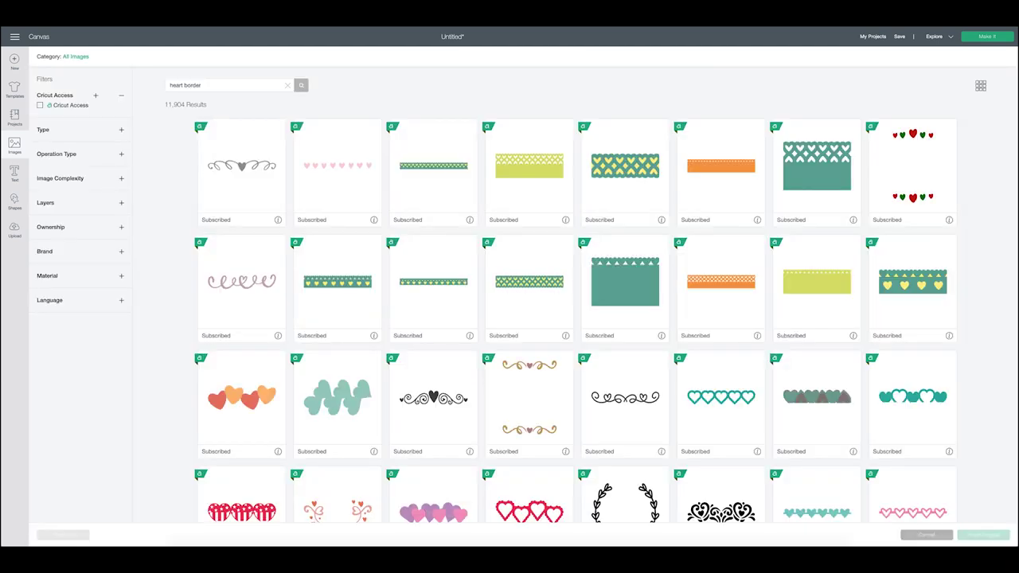
click(343, 171)
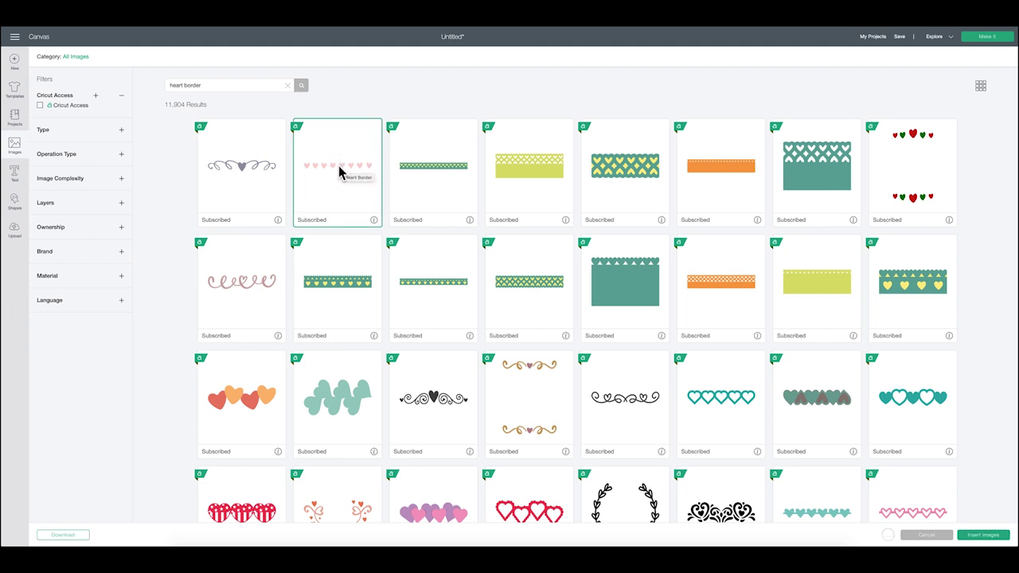
Step: Search the images for "heart doily" and add the pale pink heart-shaped doily to the selection
click(287, 85)
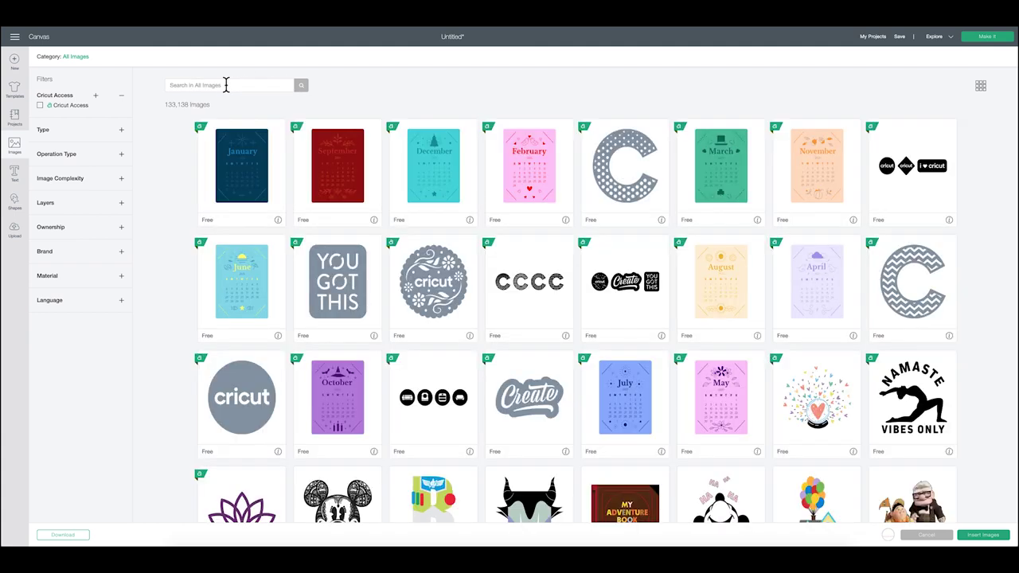
click(226, 86)
text(Neart doily)
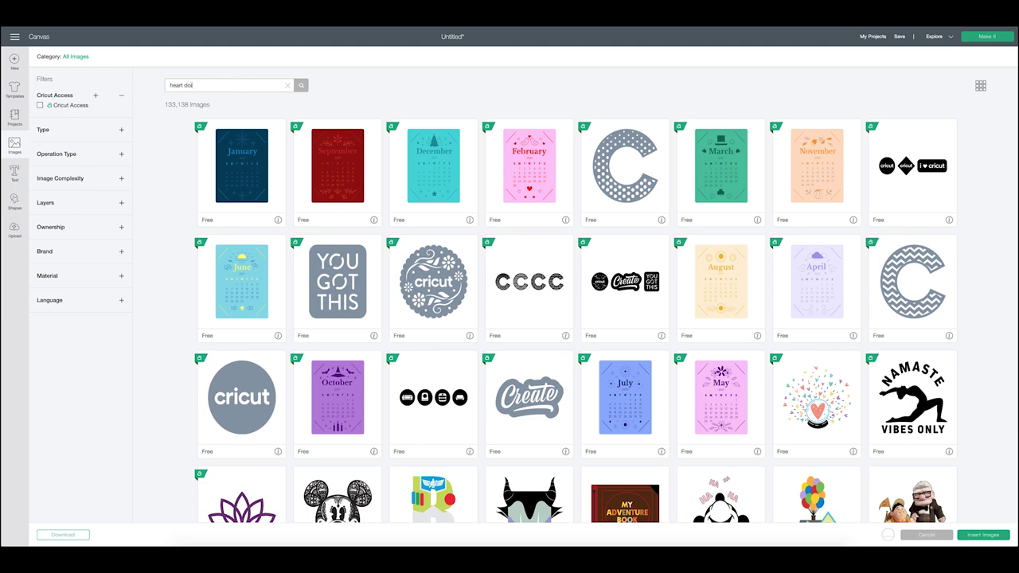
key(Return)
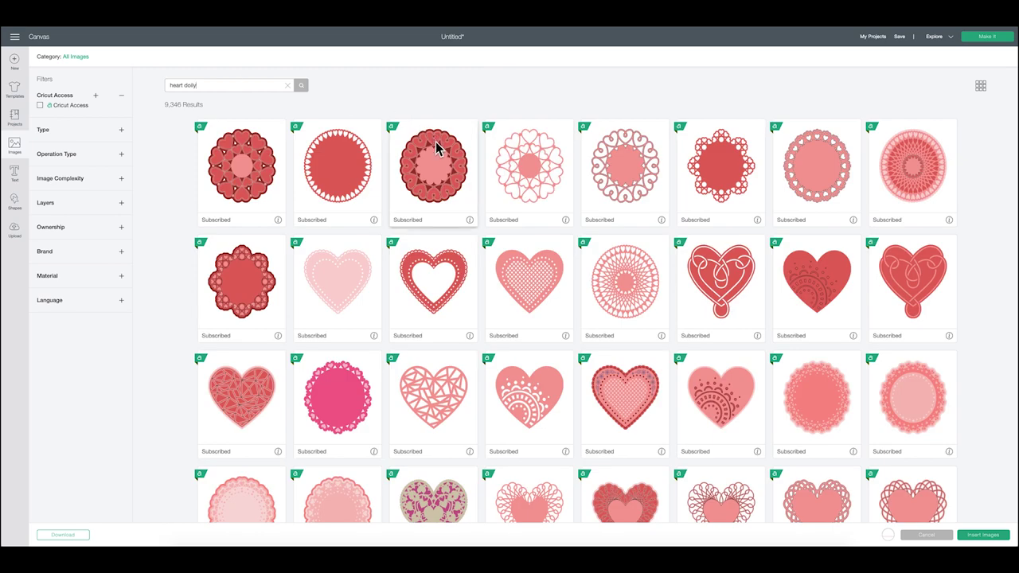
scroll(436, 150, down, 1)
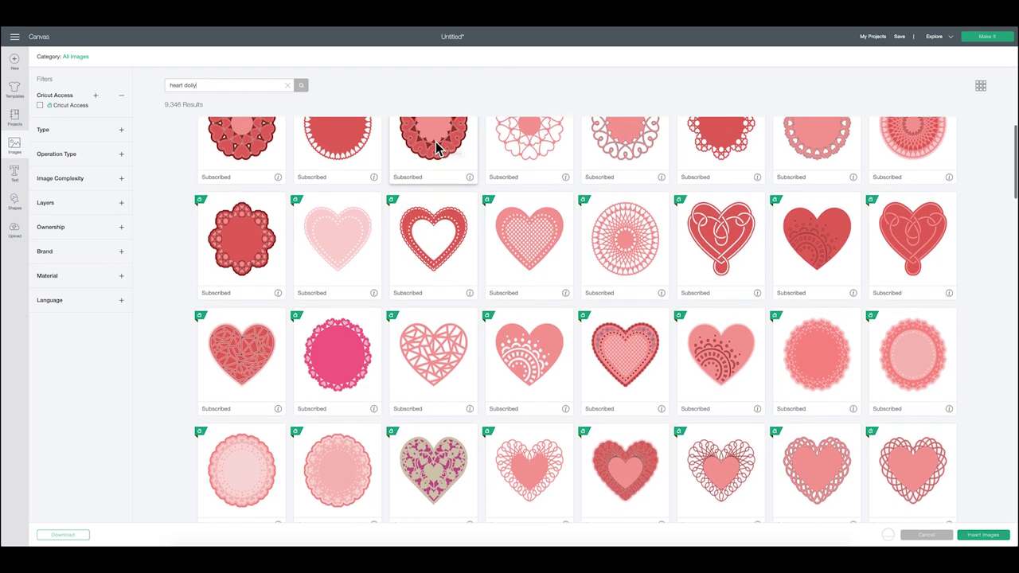
click(331, 236)
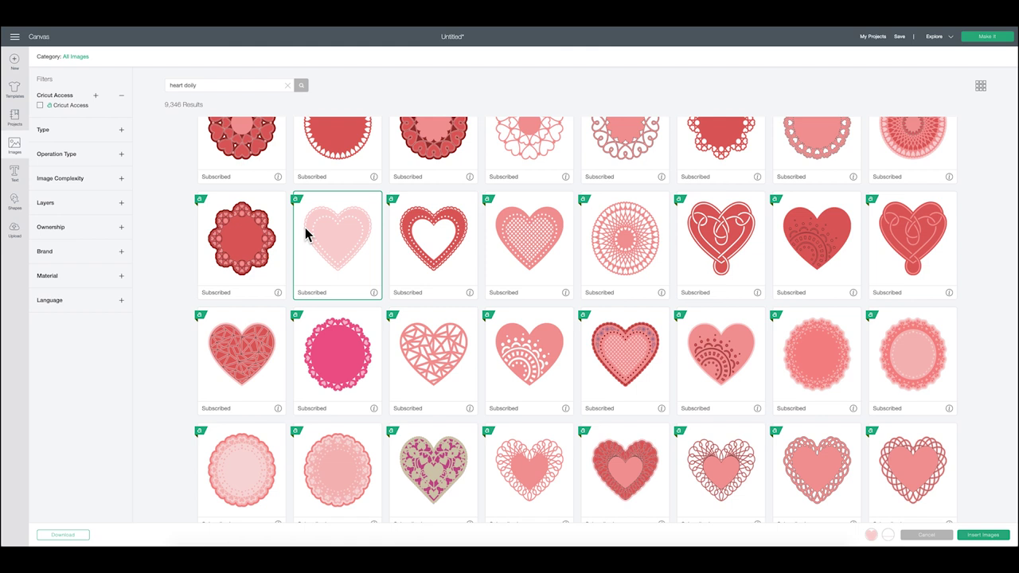
Step: Search for "envelope with heart", pick the pink envelope with a heart seal, and insert the three chosen images on the canvas
triple_click(213, 89)
text(en)
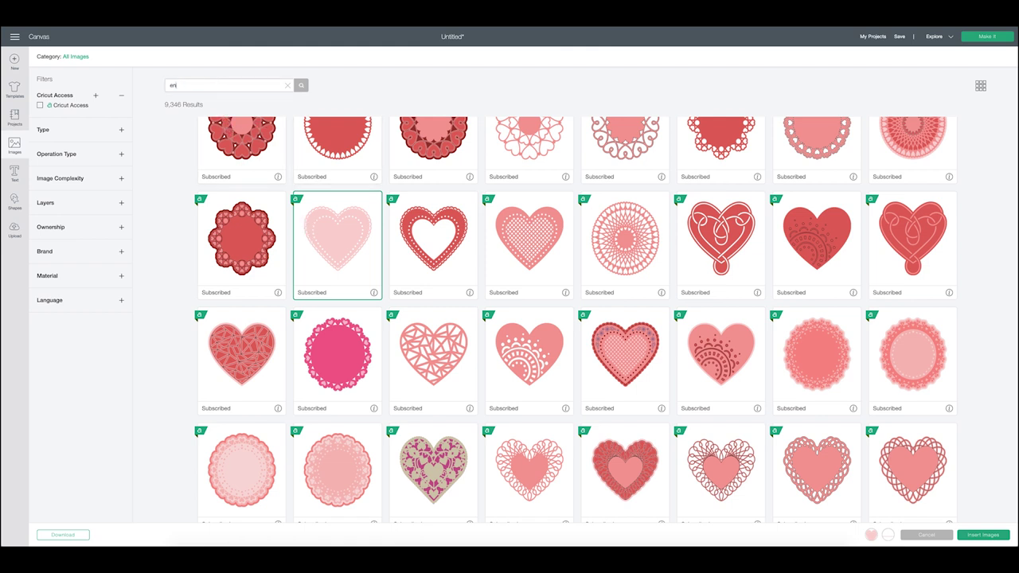
text(velope)
key(Return)
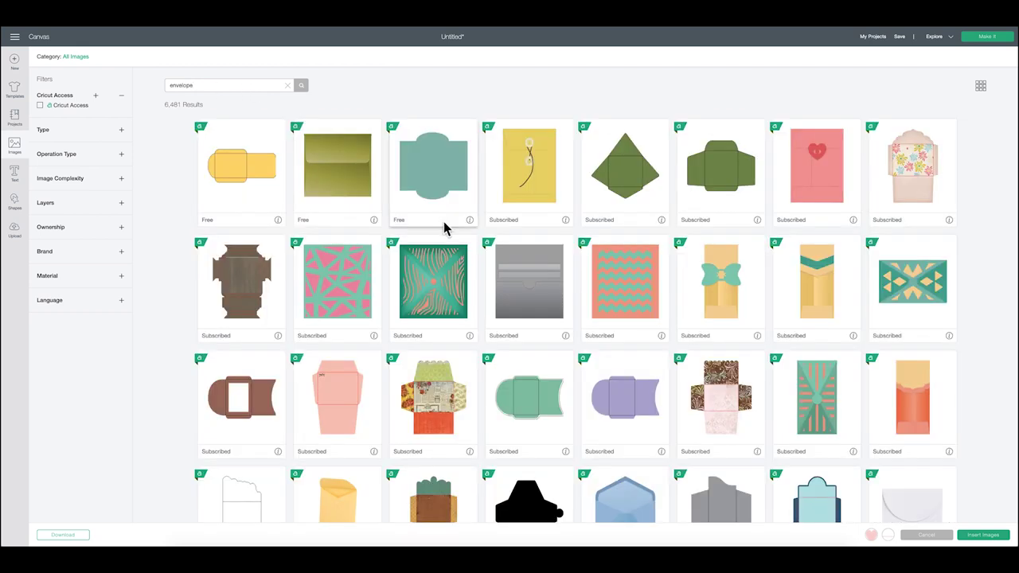
text(with heart)
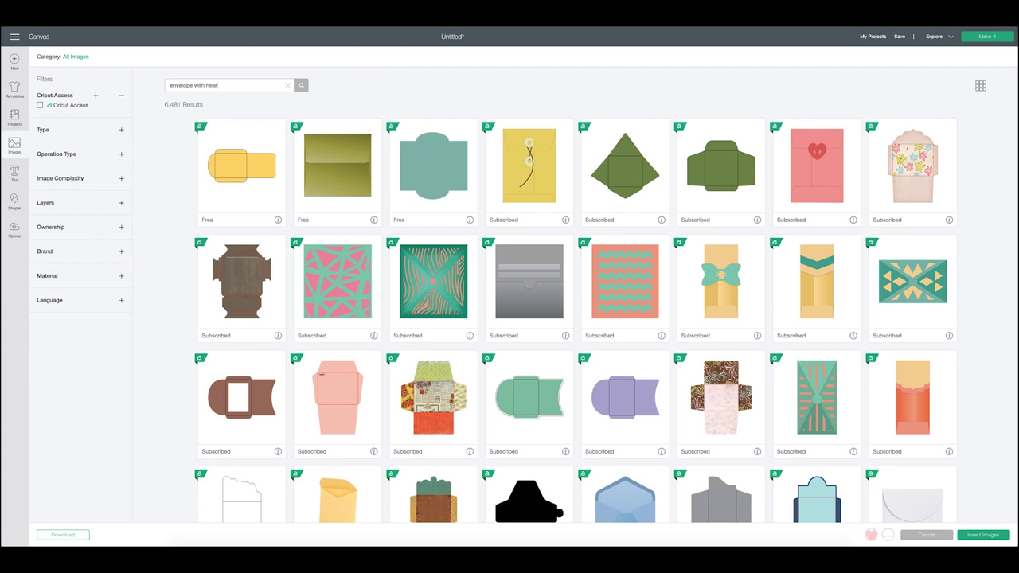
key(Return)
scroll(438, 204, down, 3)
click(715, 217)
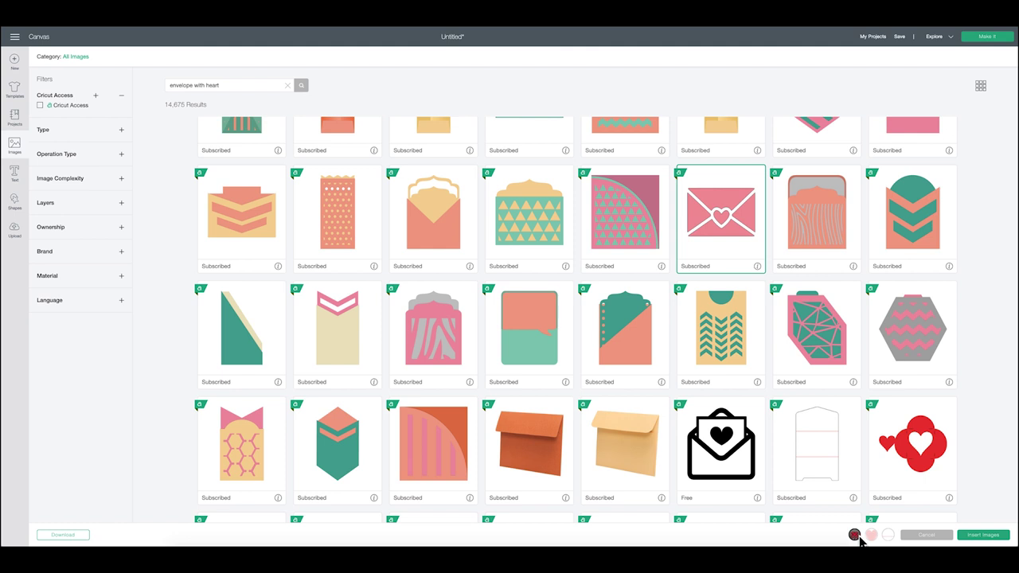
click(987, 536)
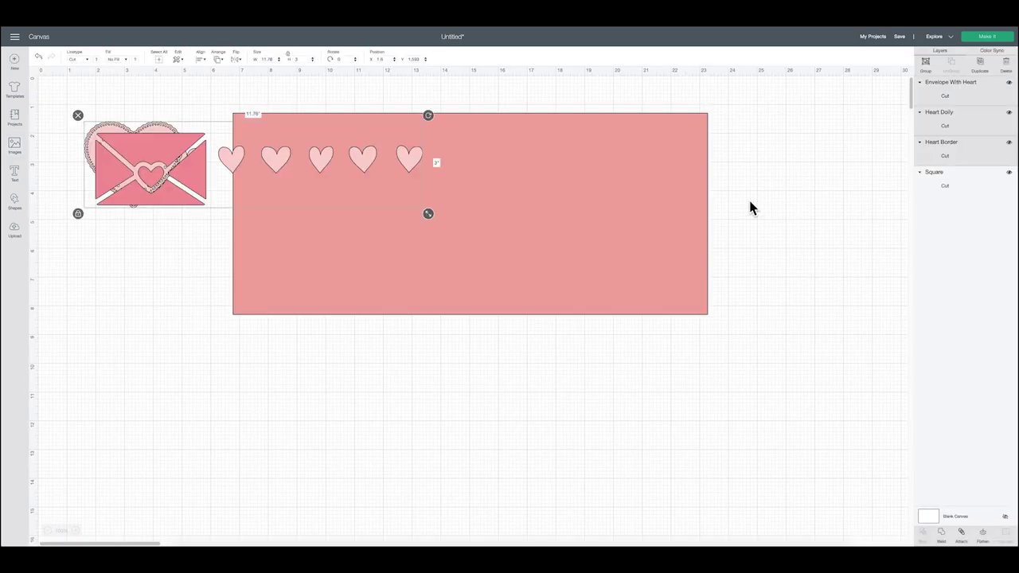
Step: Move the envelope and the heart doily to the empty area below the pink rectangle, side by side
click(131, 241)
drag(136, 186, 126, 470)
click(125, 182)
drag(125, 183, 250, 504)
drag(165, 478, 141, 497)
drag(230, 476, 213, 469)
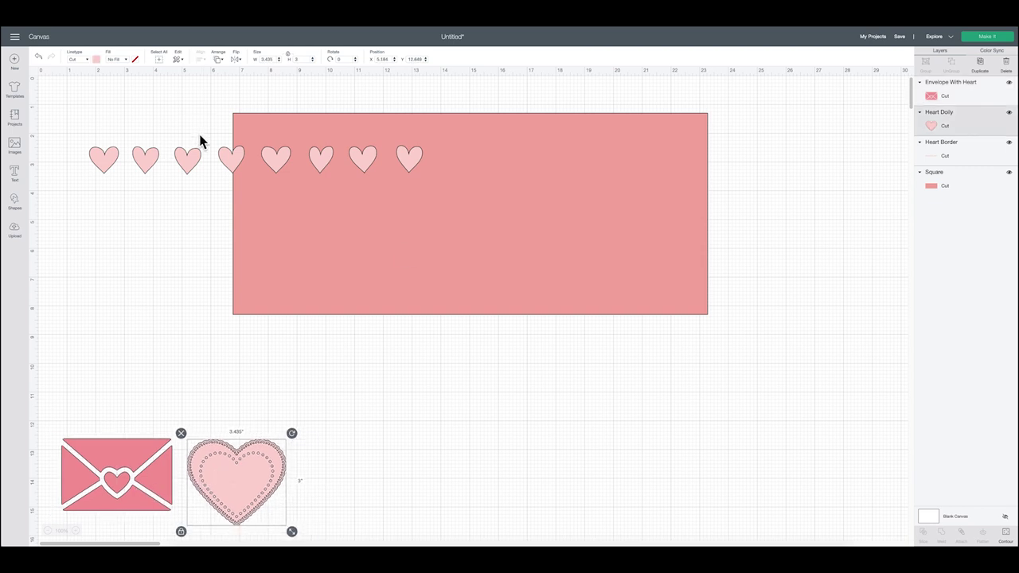
Step: Move the heart border onto the pink rectangle and shrink it to about 6.9 inches wide, undoing the accidental rotation
click(191, 162)
drag(191, 162, 350, 180)
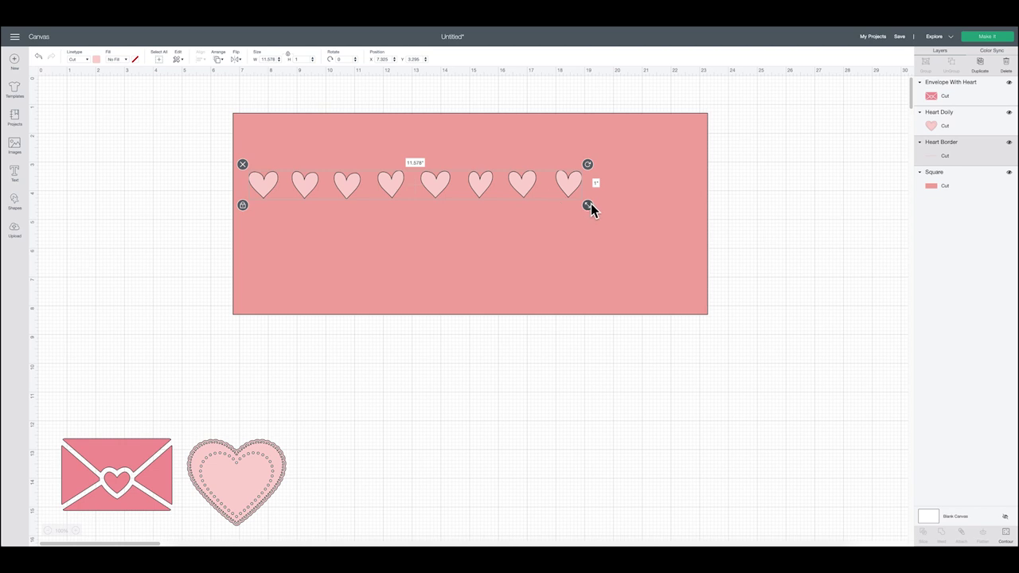
drag(588, 207, 450, 255)
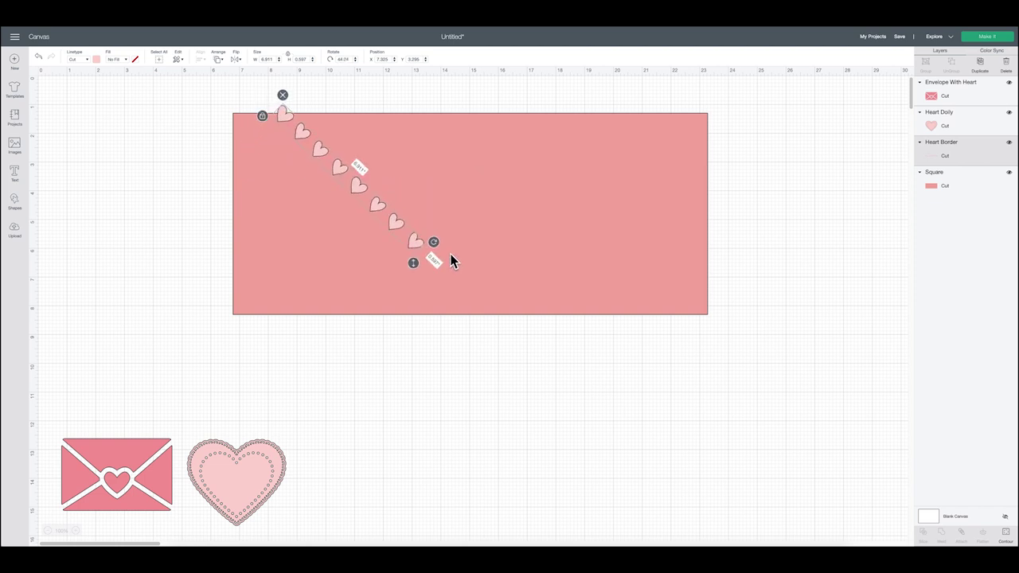
key(ctrl+z)
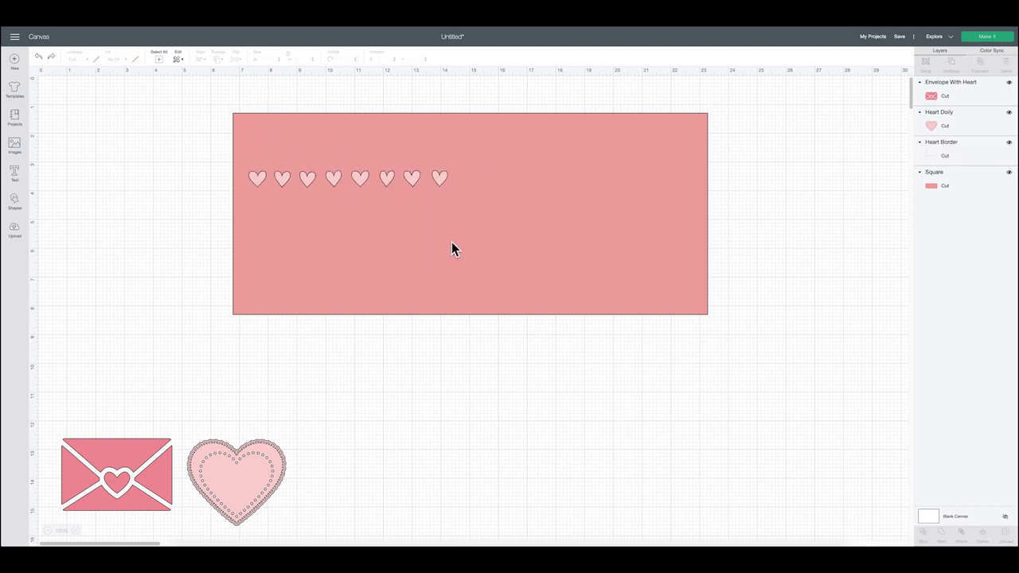
Step: Rotate the heart border 90 degrees along the rectangle's left edge and shrink it to about 6.1 inches long
click(444, 176)
drag(451, 165, 379, 289)
drag(348, 189, 261, 221)
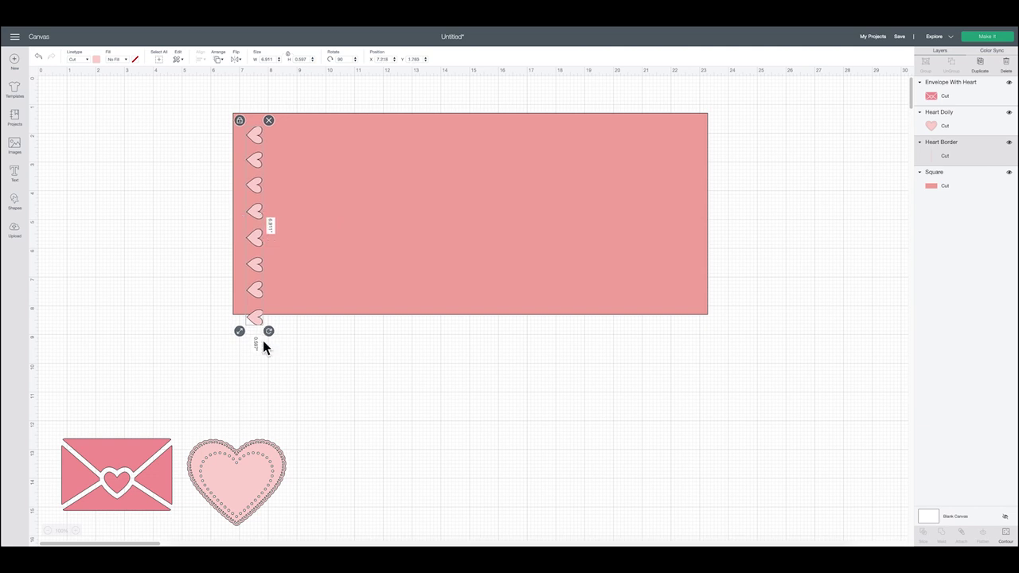
drag(239, 332, 243, 307)
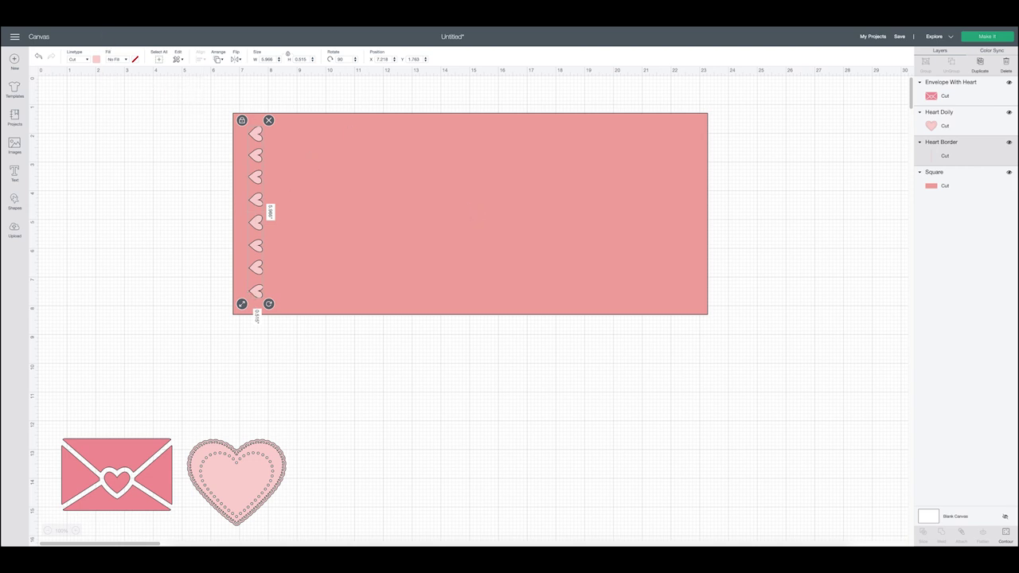
drag(243, 305, 246, 309)
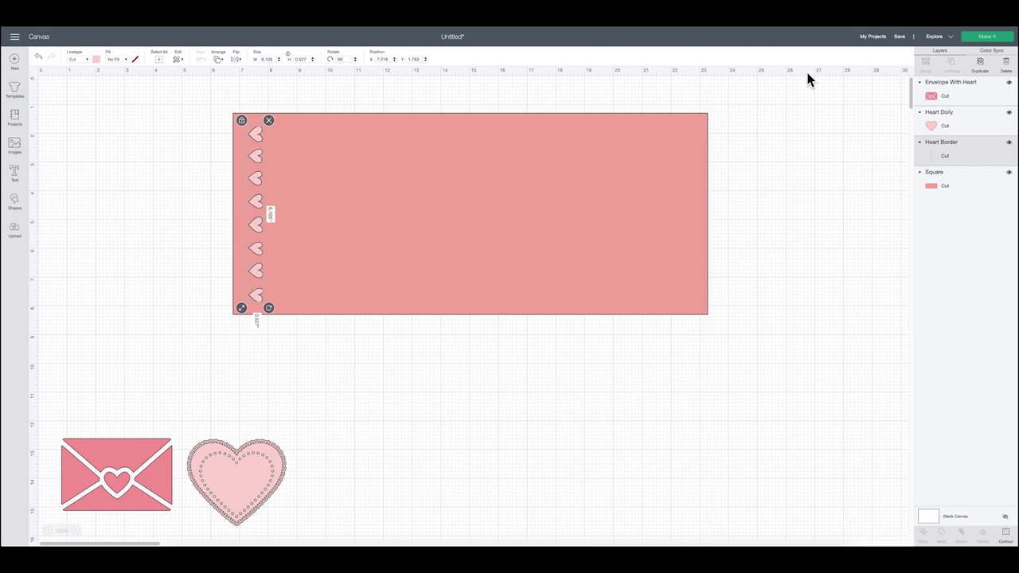
Step: Duplicate the heart column and hide the copy's last heart with Contour, staggering it beside the original
click(982, 65)
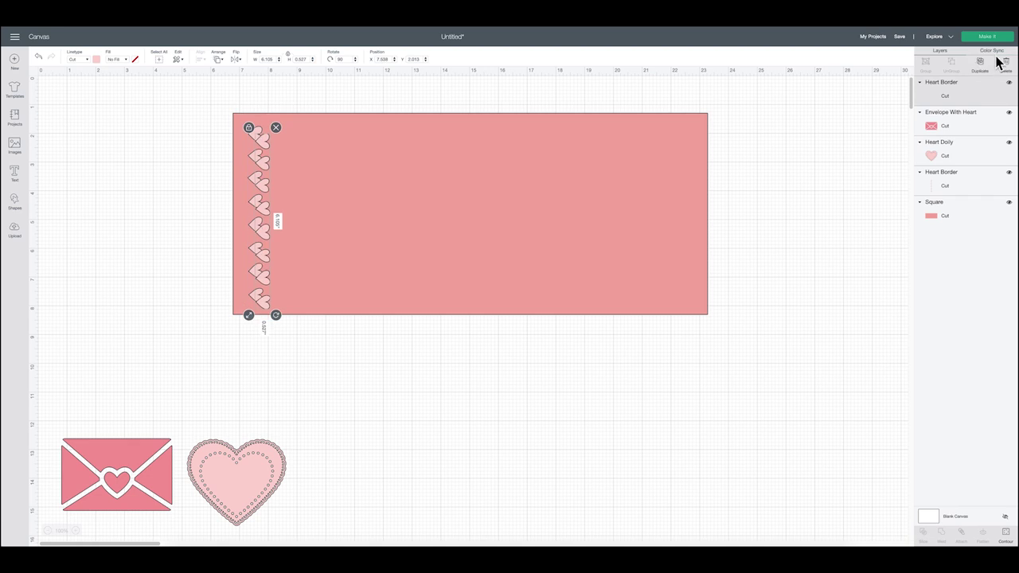
drag(263, 203, 280, 209)
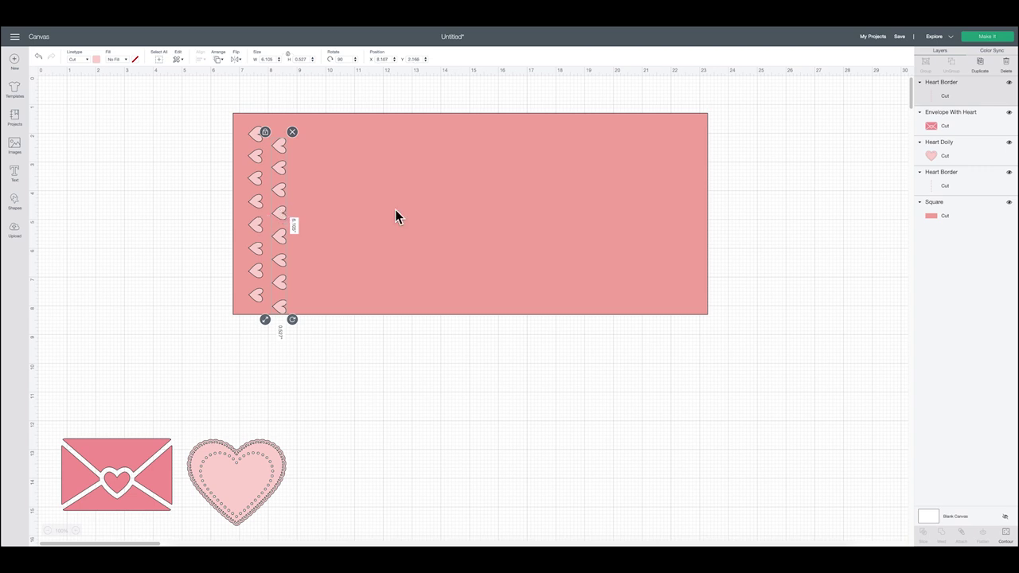
click(1004, 533)
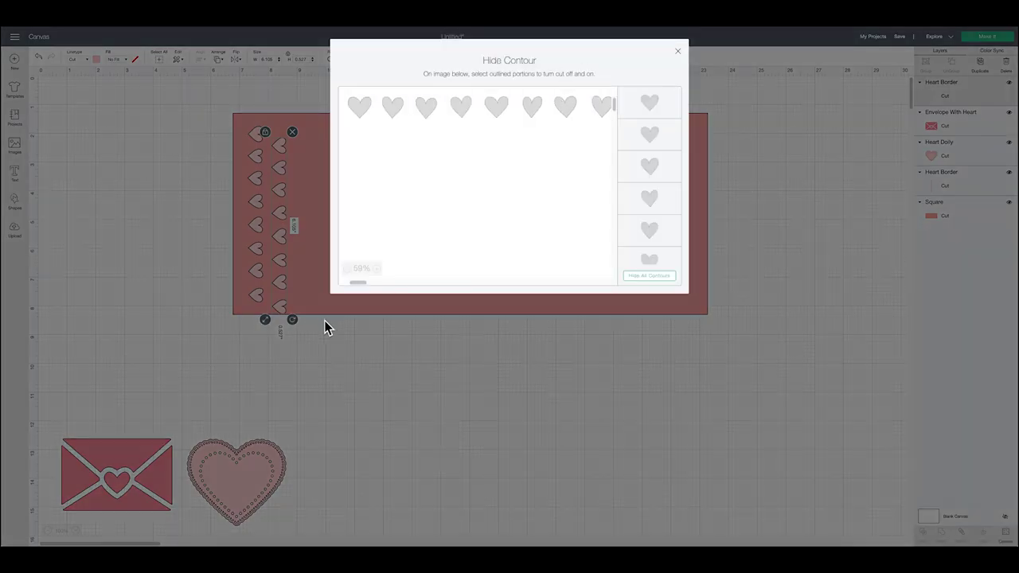
click(347, 270)
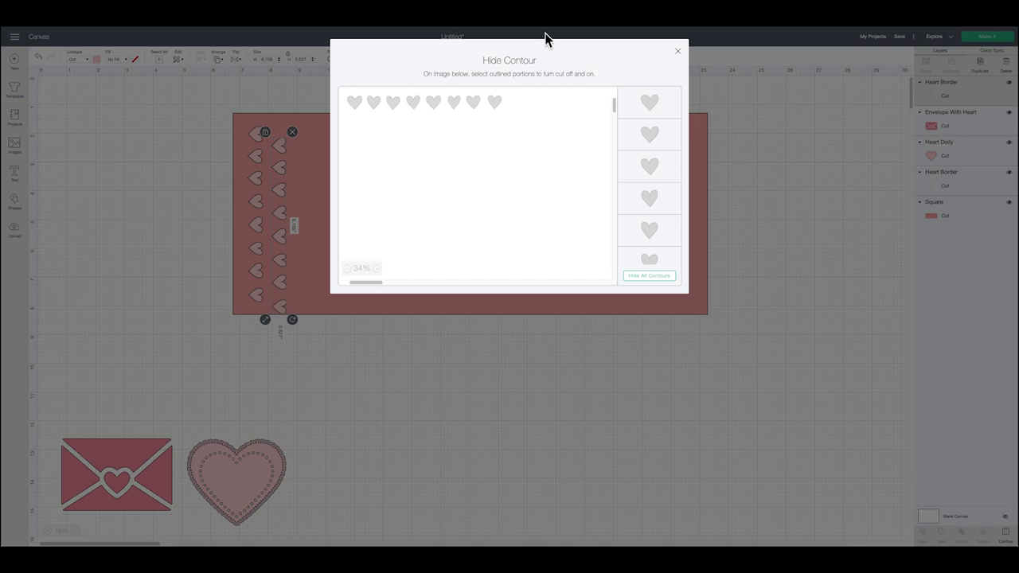
click(497, 101)
click(678, 51)
mouse_move(280, 181)
mouse_down()
mouse_move(282, 169)
mouse_move(284, 178)
mouse_up()
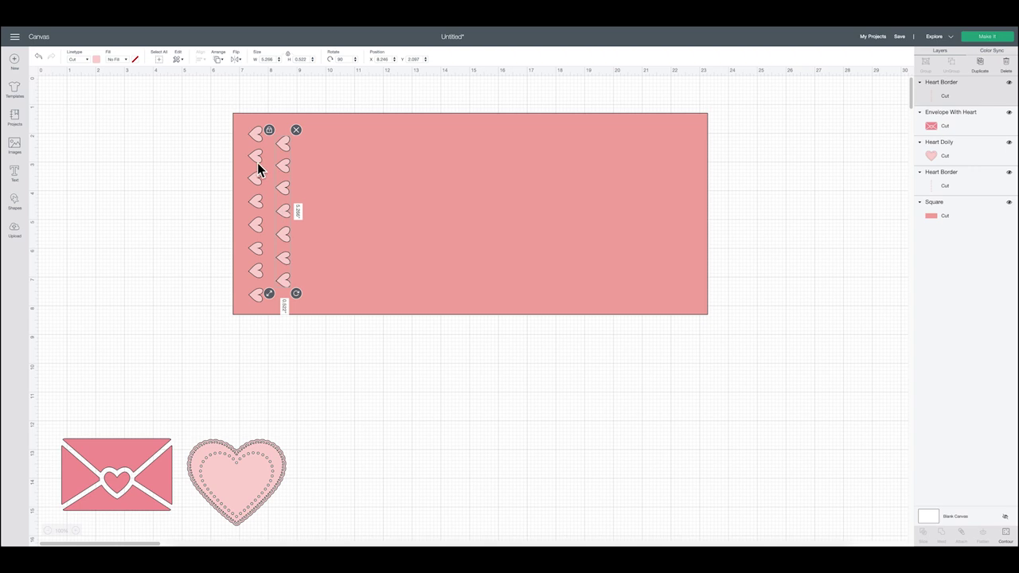
Step: Duplicate the full eight-heart column and place the copy as the third column, level with the first
click(258, 168)
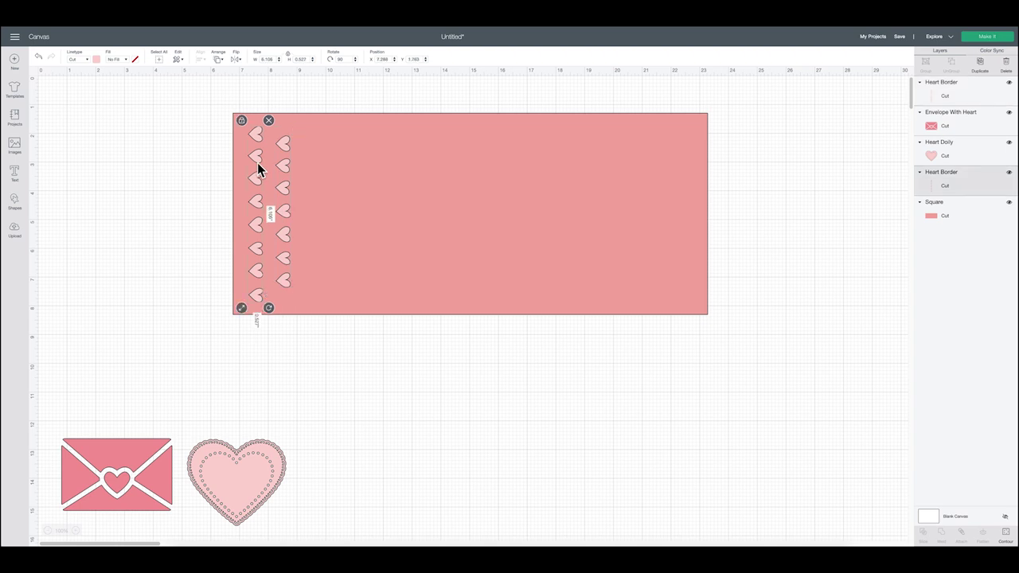
key(ctrl+d)
drag(258, 168, 305, 163)
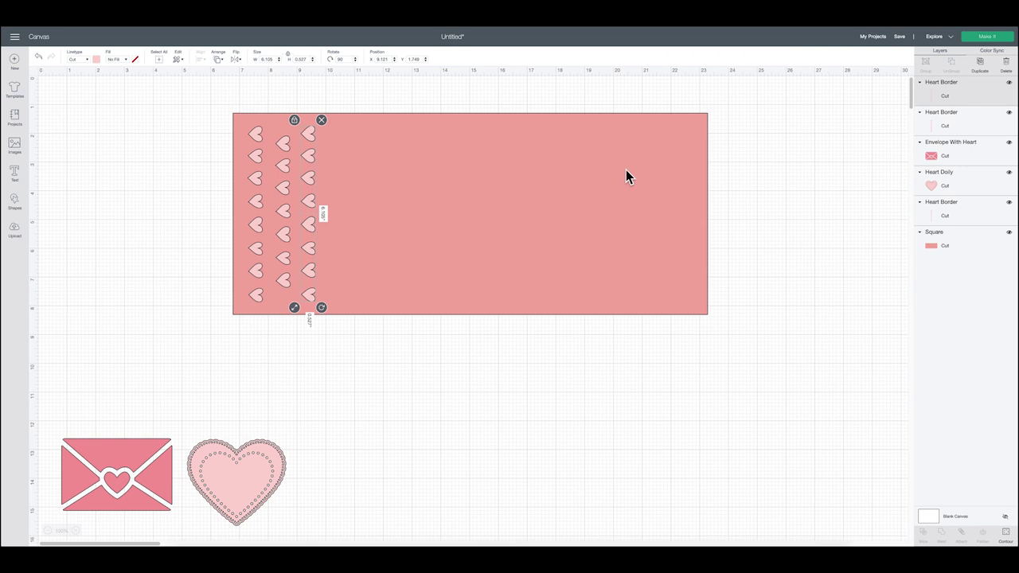
Step: Move the rectangle and its heart columns to the canvas origin, and position the duplicated seven-heart column as the eighth column
drag(199, 102, 773, 346)
drag(545, 228, 351, 189)
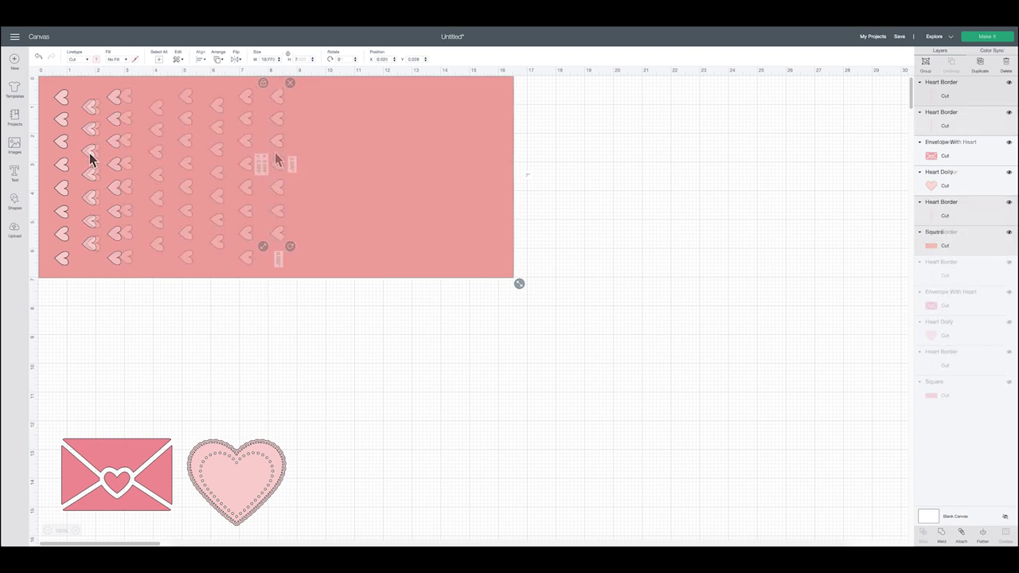
drag(278, 159, 271, 162)
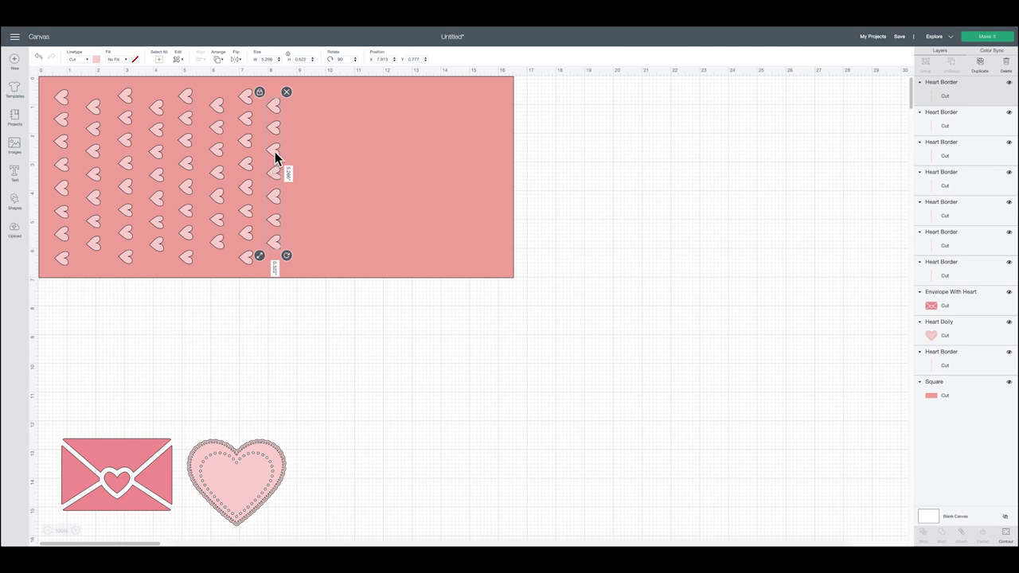
Step: Select all eight heart columns on the rectangle and distribute them horizontally
shift+click(245, 155)
shift+click(215, 160)
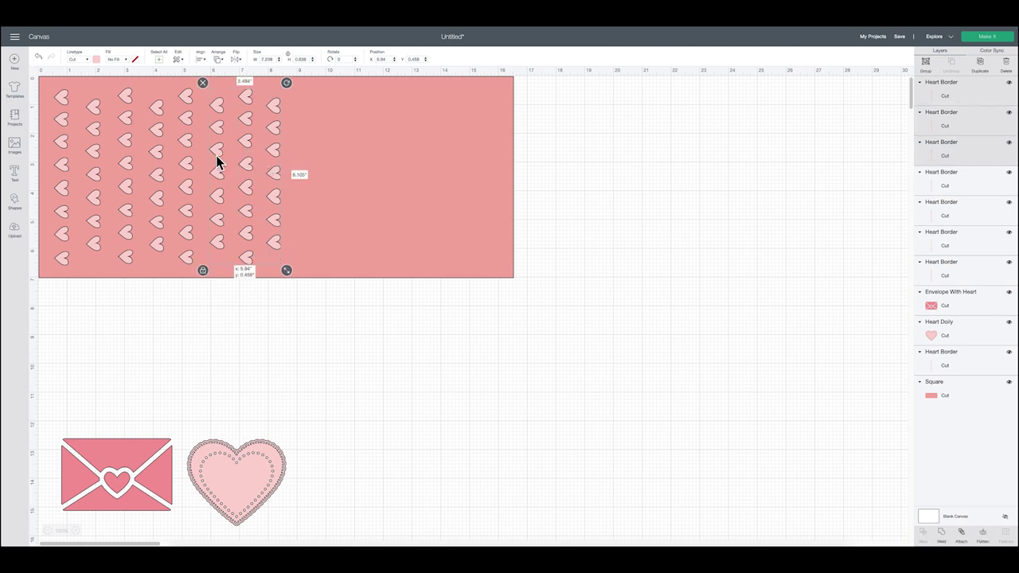
shift+click(190, 162)
shift+click(153, 165)
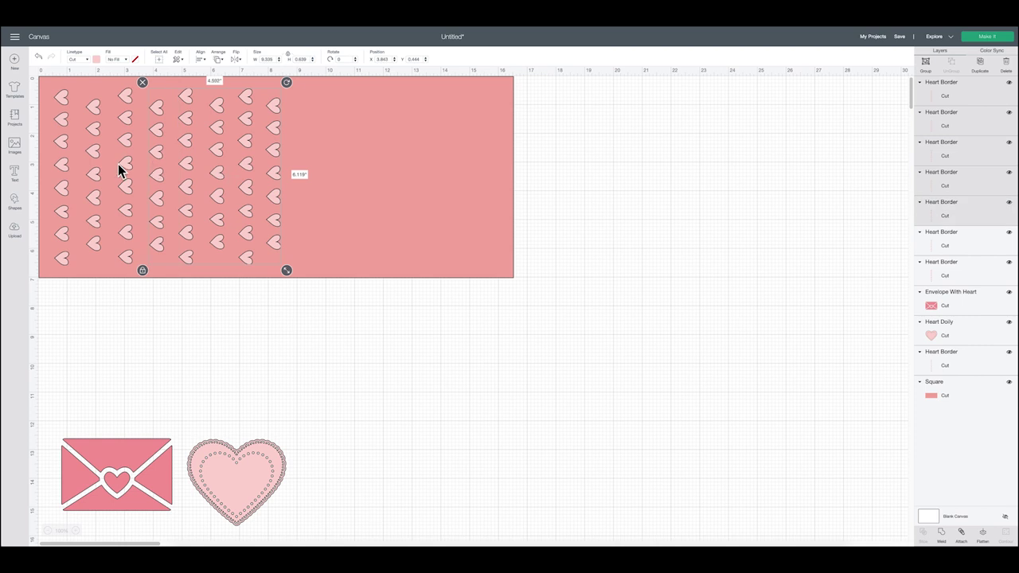
shift+click(125, 171)
shift+click(96, 175)
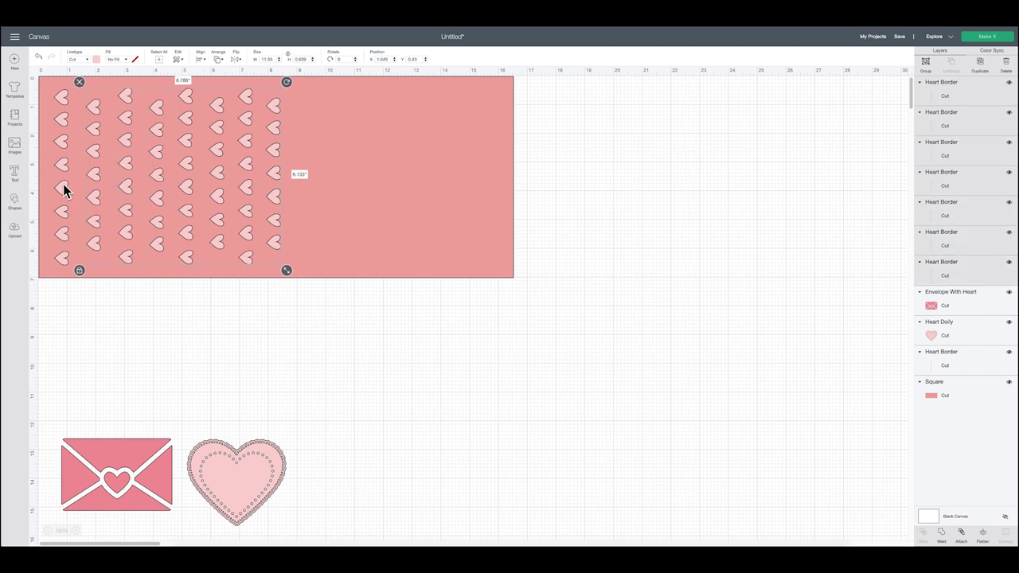
shift+click(63, 190)
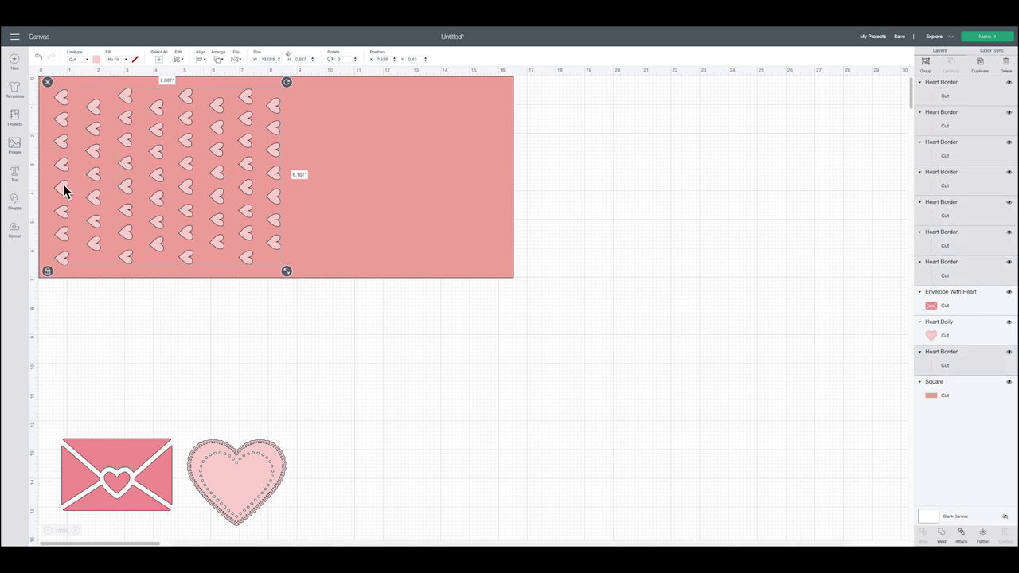
click(201, 59)
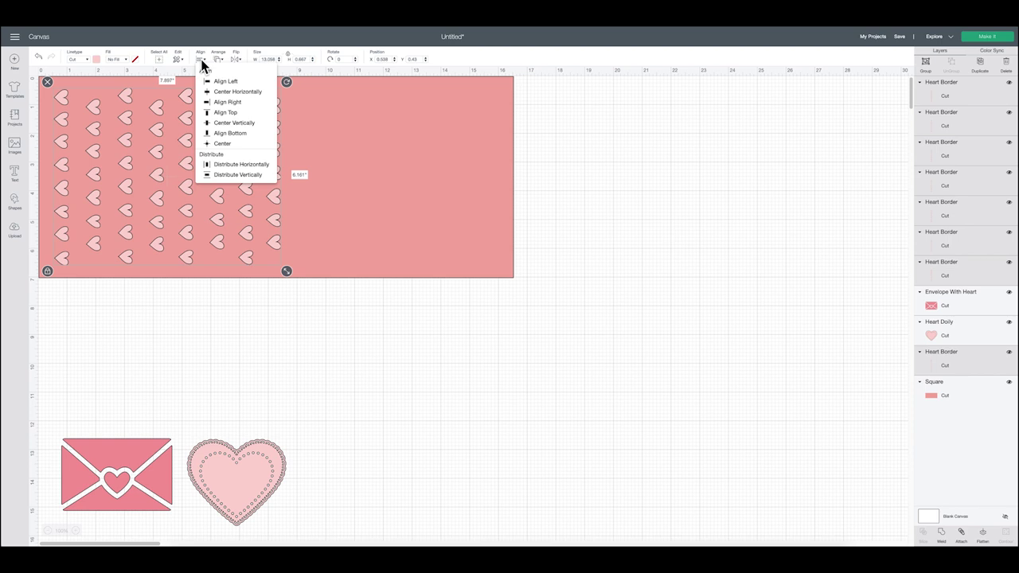
click(211, 164)
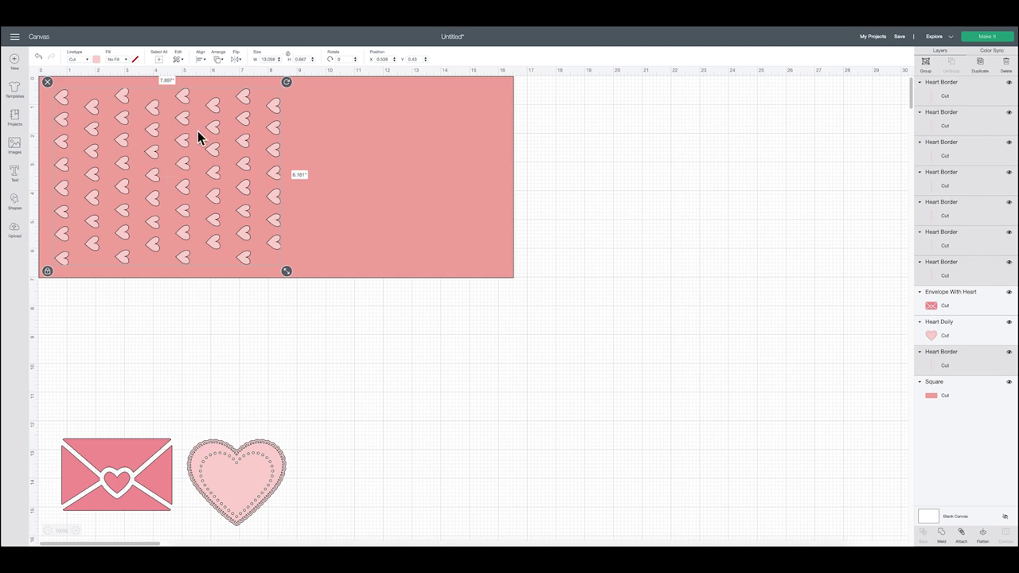
Step: Duplicate the eight heart columns, move the copy off the rectangle, and rotate it 180 degrees so the hearts face the opposite way
click(982, 69)
drag(196, 140, 587, 317)
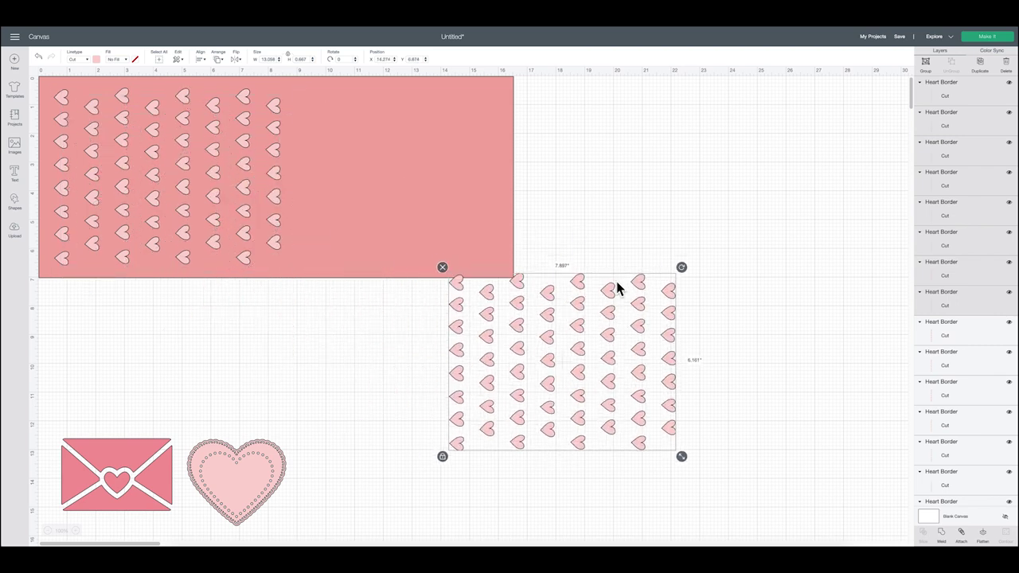
drag(681, 267, 353, 187)
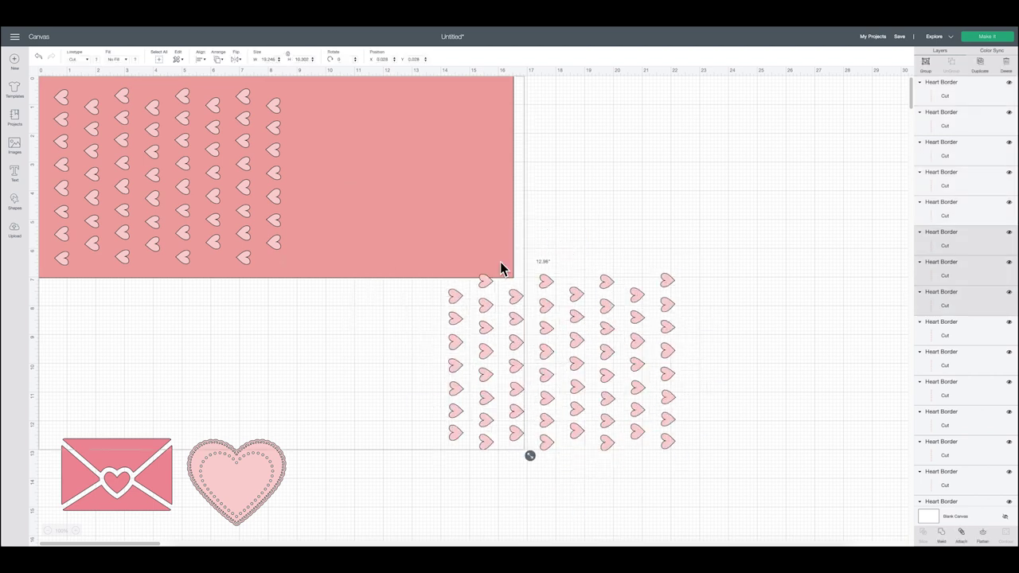
Step: Delete the leftmost seven-heart column from the rotated copy
click(675, 340)
drag(715, 331, 506, 355)
click(662, 288)
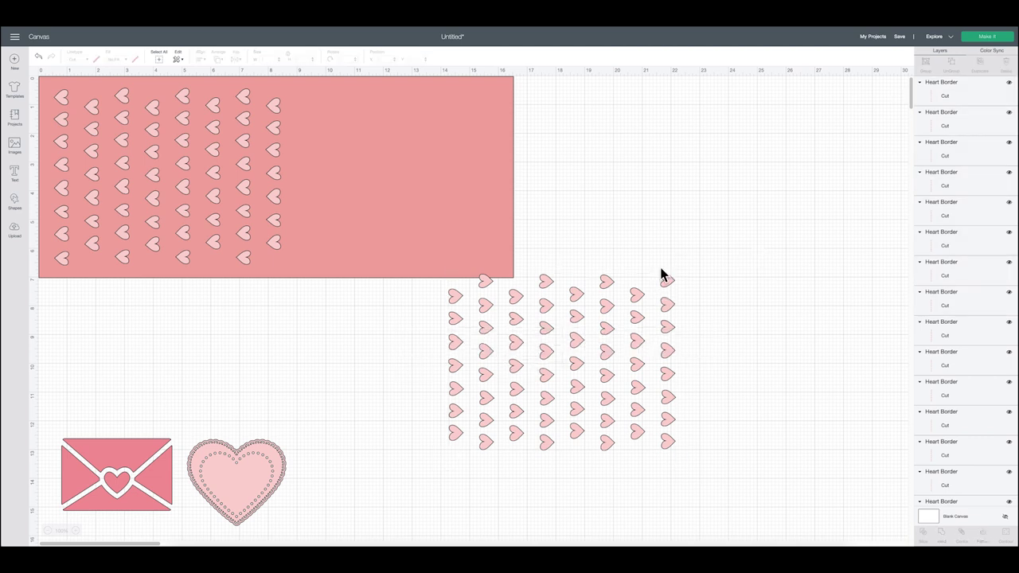
click(453, 325)
key(Delete)
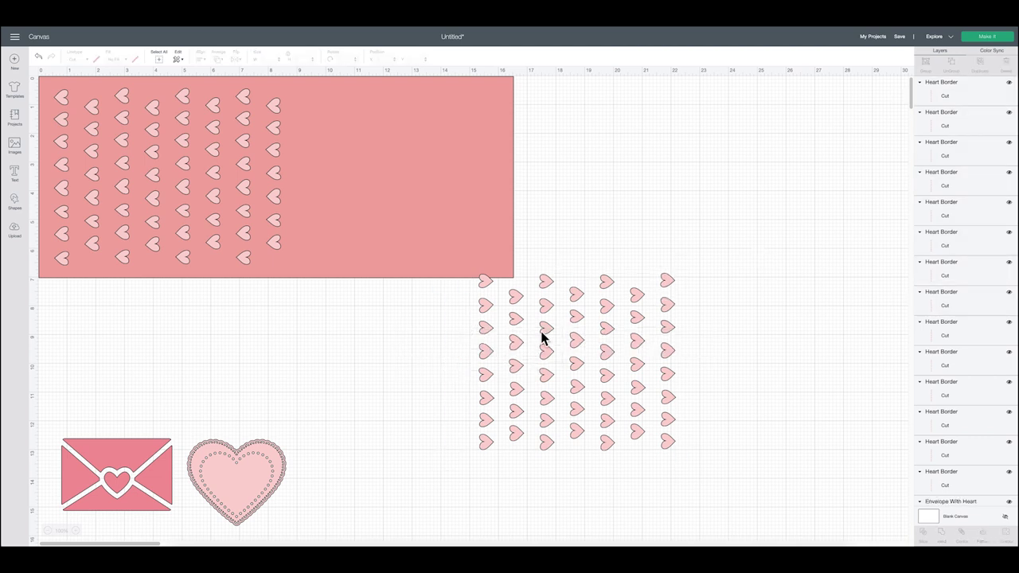
Step: Move the remaining seven rotated columns onto the empty half of the rectangle, continuing the staggered pattern level with the original columns
drag(447, 339, 705, 366)
drag(590, 358, 544, 330)
drag(440, 331, 708, 379)
drag(630, 366, 446, 183)
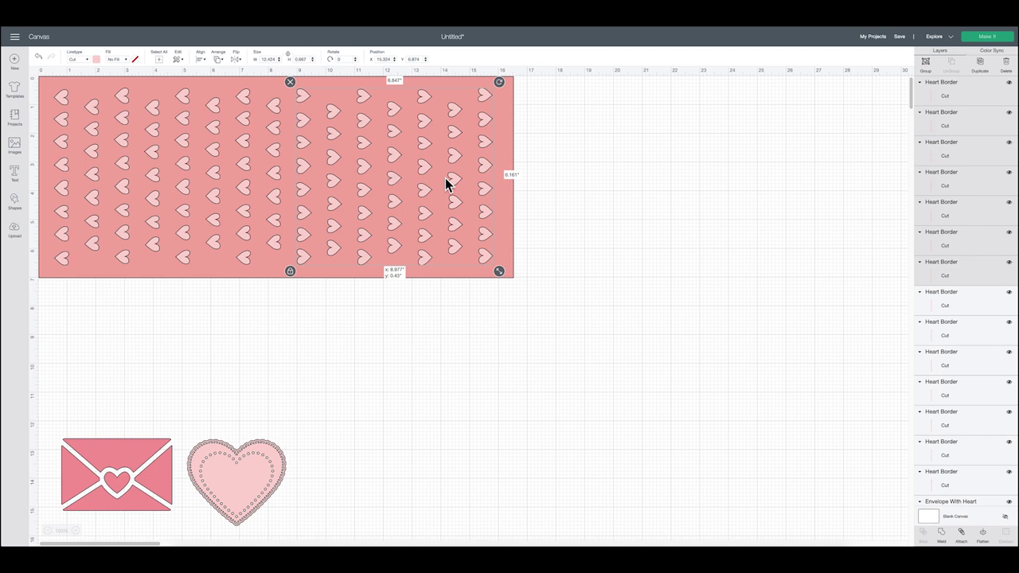
drag(445, 184, 446, 183)
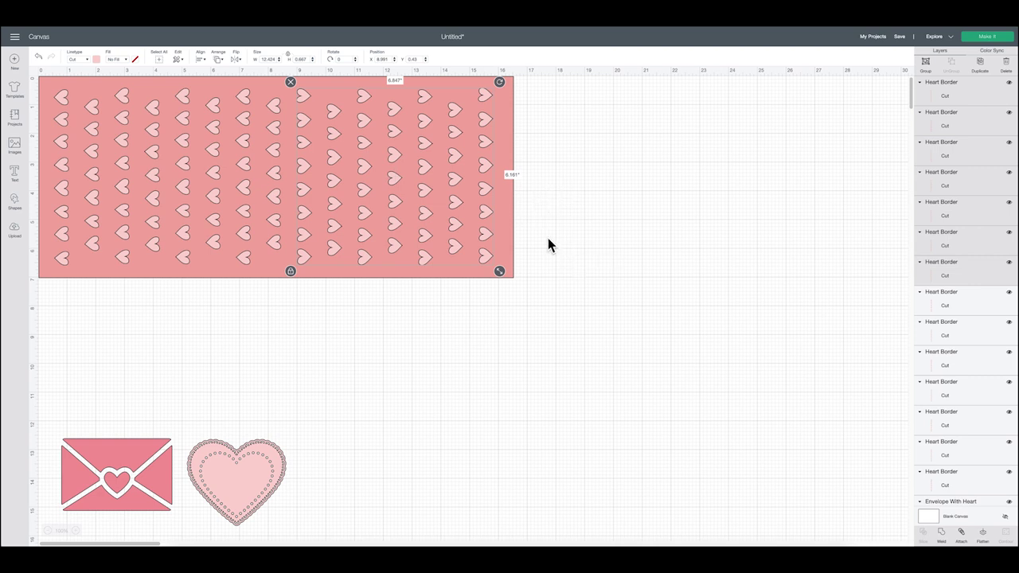
Step: Hide the rectangle layer and distribute all fifteen heart columns horizontally
click(510, 218)
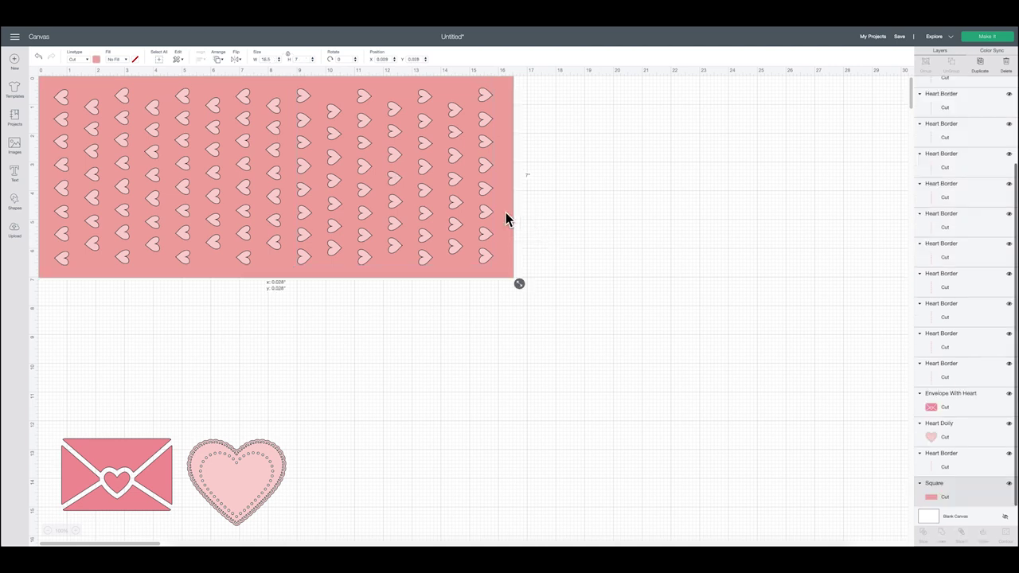
click(1009, 488)
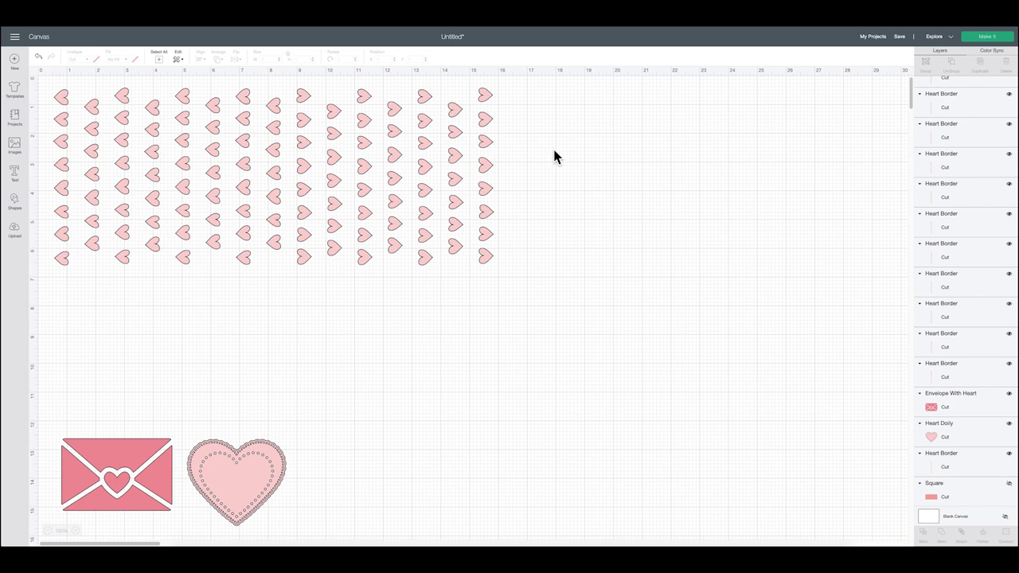
drag(16, 180, 35, 203)
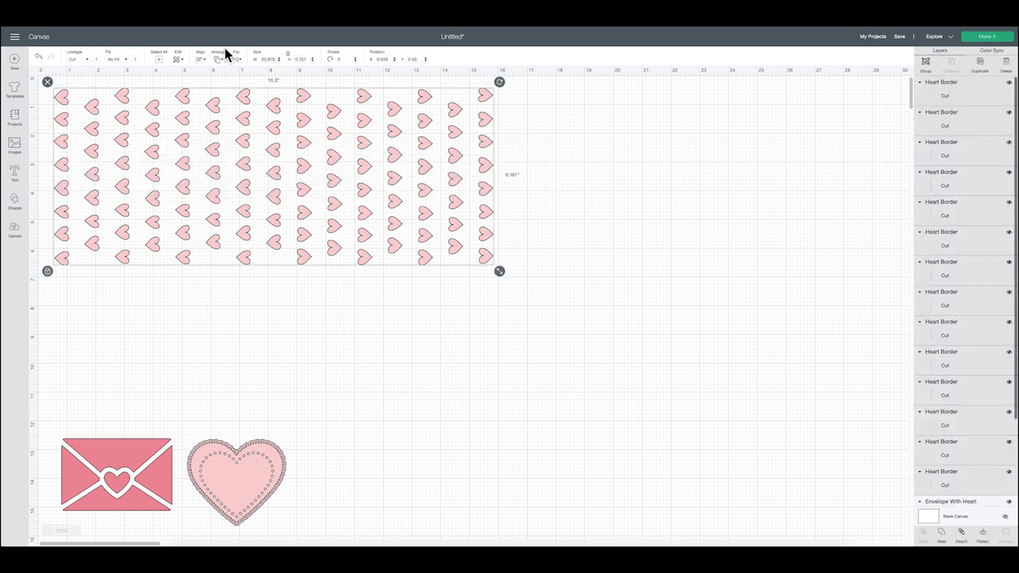
click(202, 60)
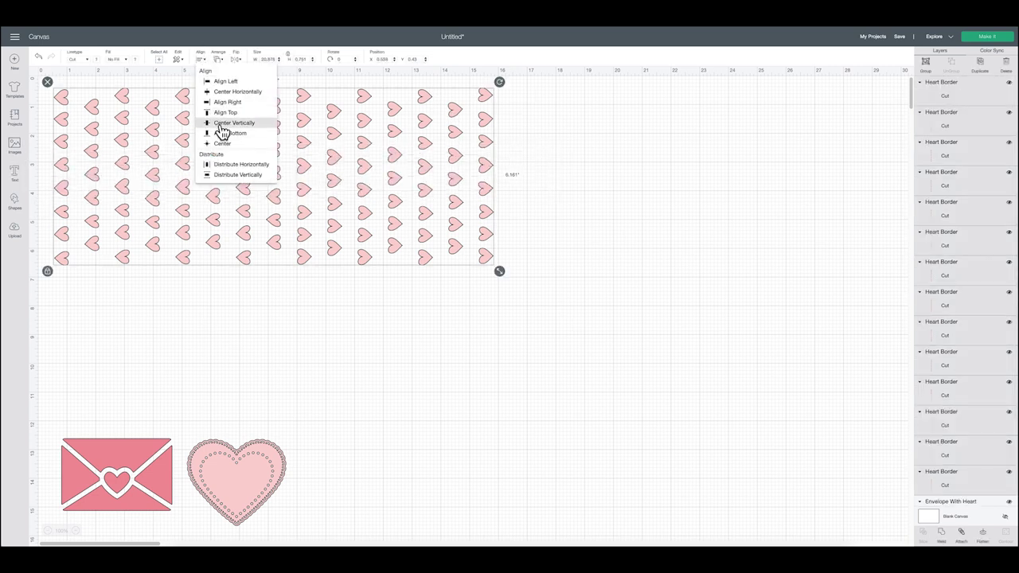
click(228, 165)
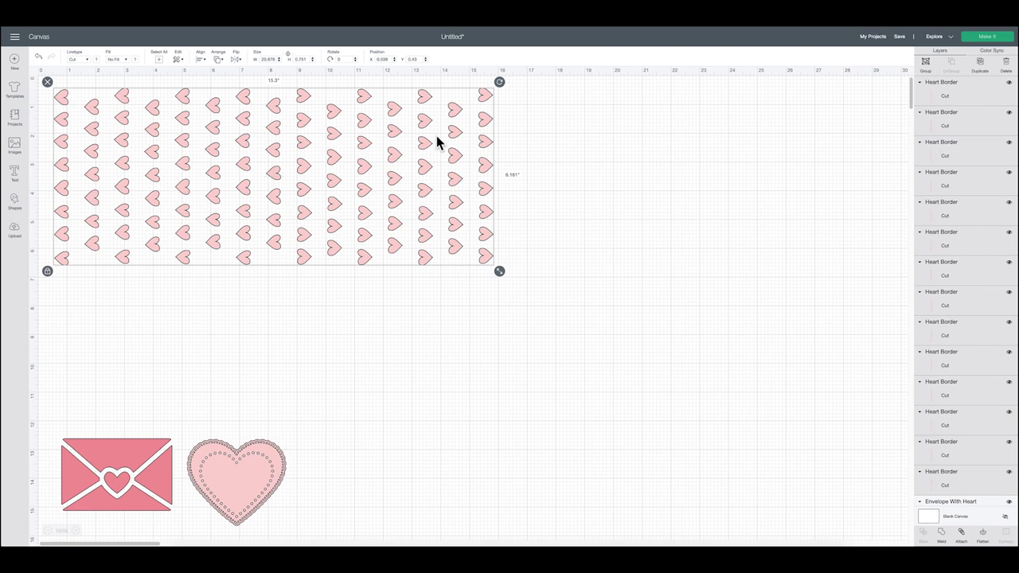
Step: Attach the fifteen heart columns into one pattern on the right of the canvas and place a duplicate of it lower down
click(961, 534)
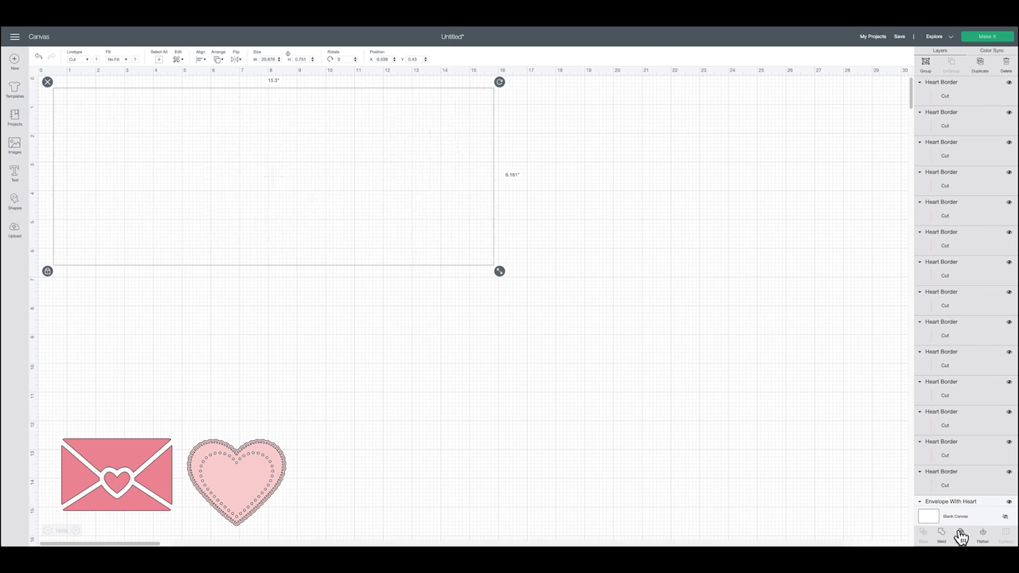
drag(364, 221, 741, 199)
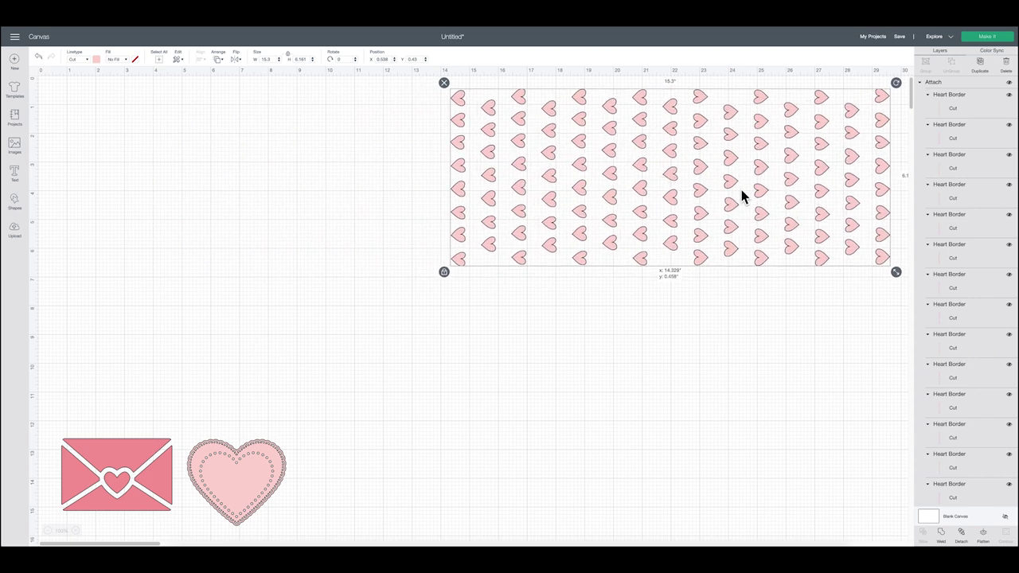
click(979, 64)
drag(848, 111, 701, 250)
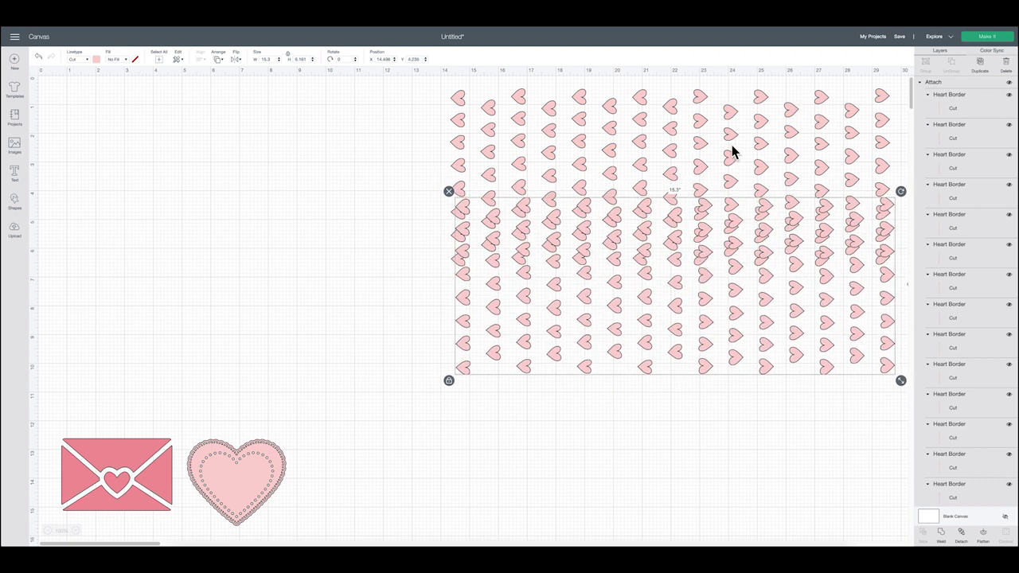
drag(714, 244, 712, 257)
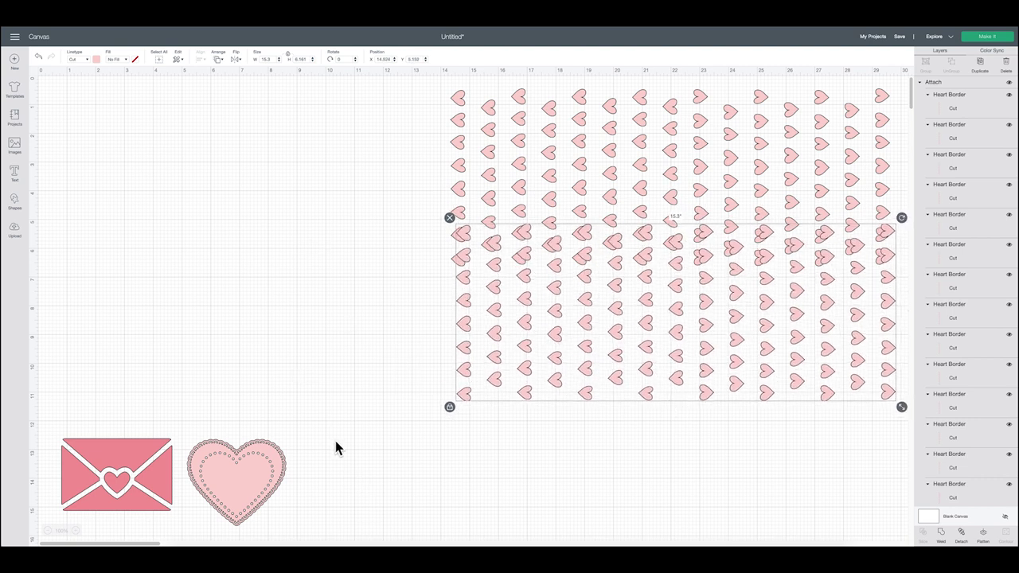
Step: Move the heart doily to open canvas, unlock its proportions, and stretch it to about 3.3 inches tall
drag(259, 465, 294, 250)
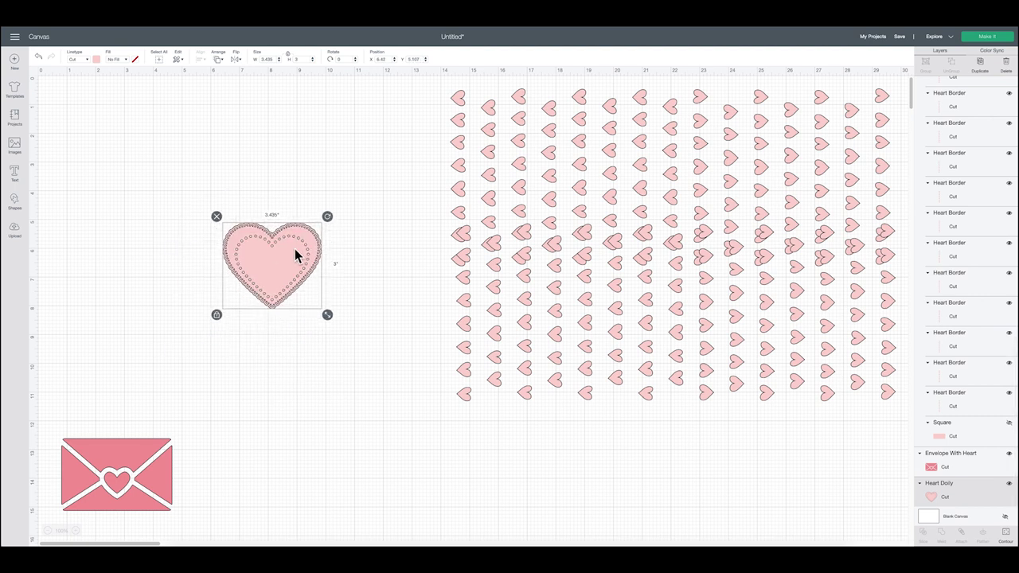
click(216, 320)
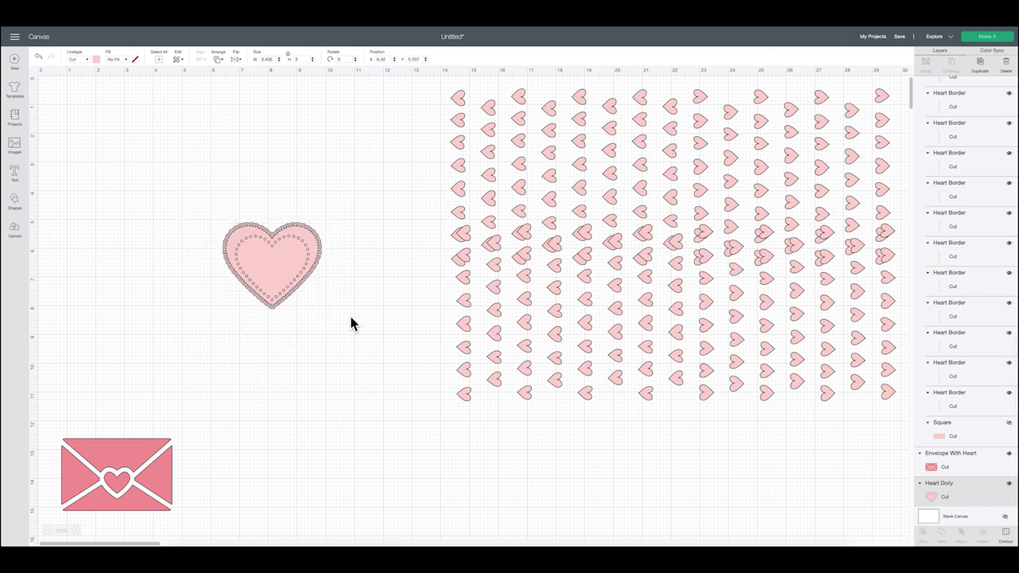
click(269, 293)
drag(326, 318, 330, 327)
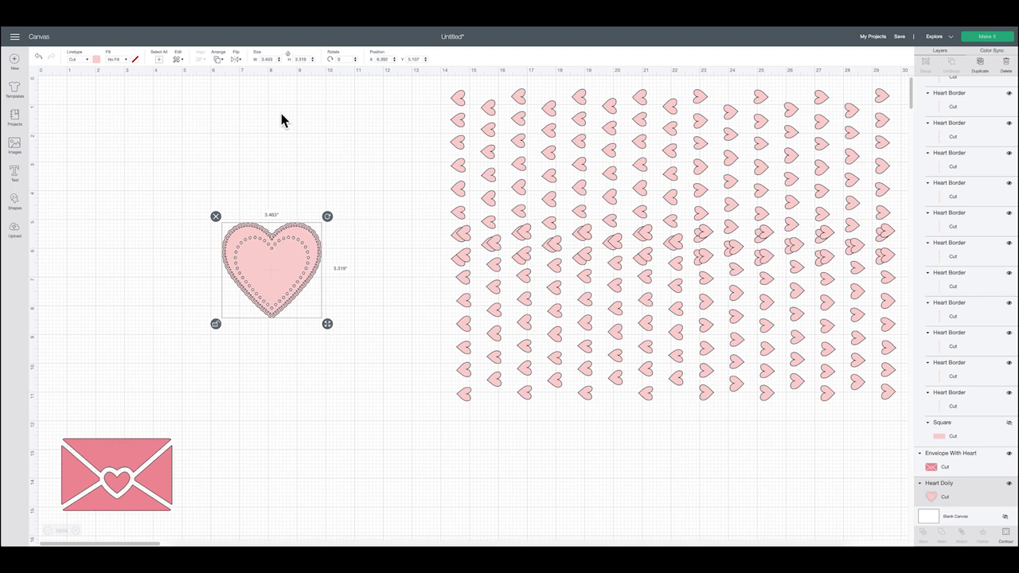
Step: Set the heart doily's size to 3.5 by 3.5 inches and place a duplicate beside it
click(267, 59)
text(3.5)
key(Tab)
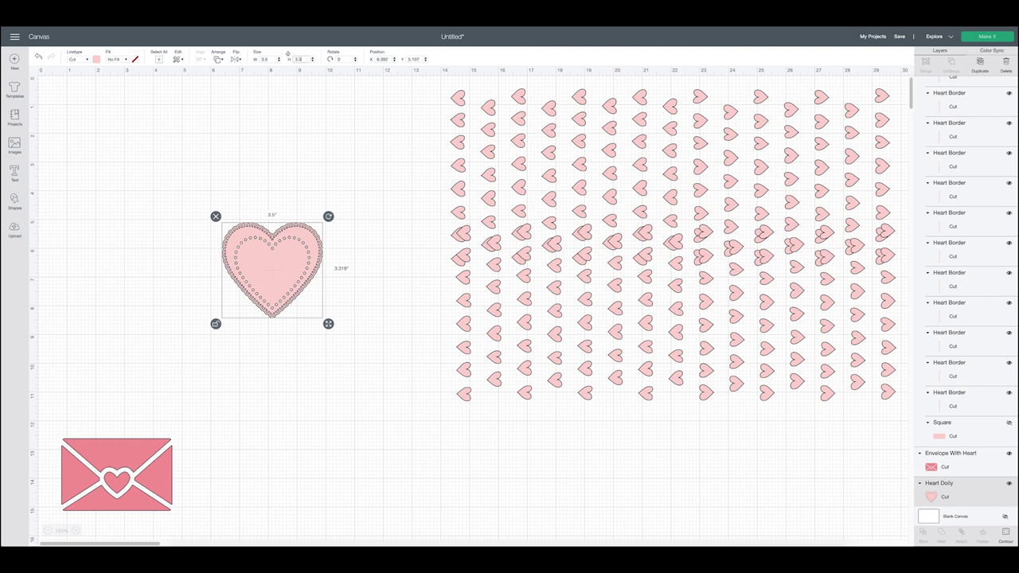
text(3.5)
key(Return)
drag(281, 300, 306, 254)
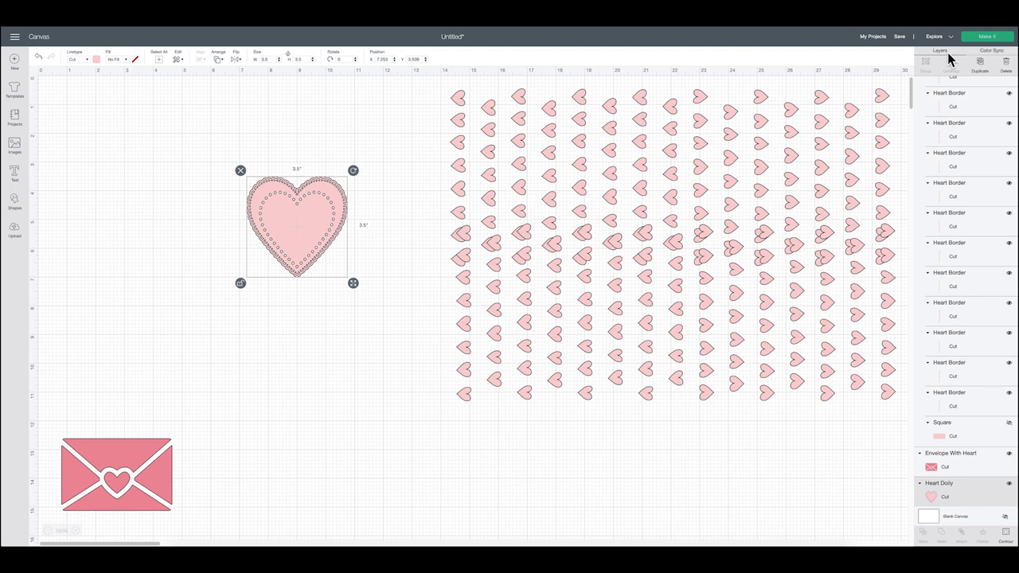
click(981, 64)
drag(316, 255, 202, 203)
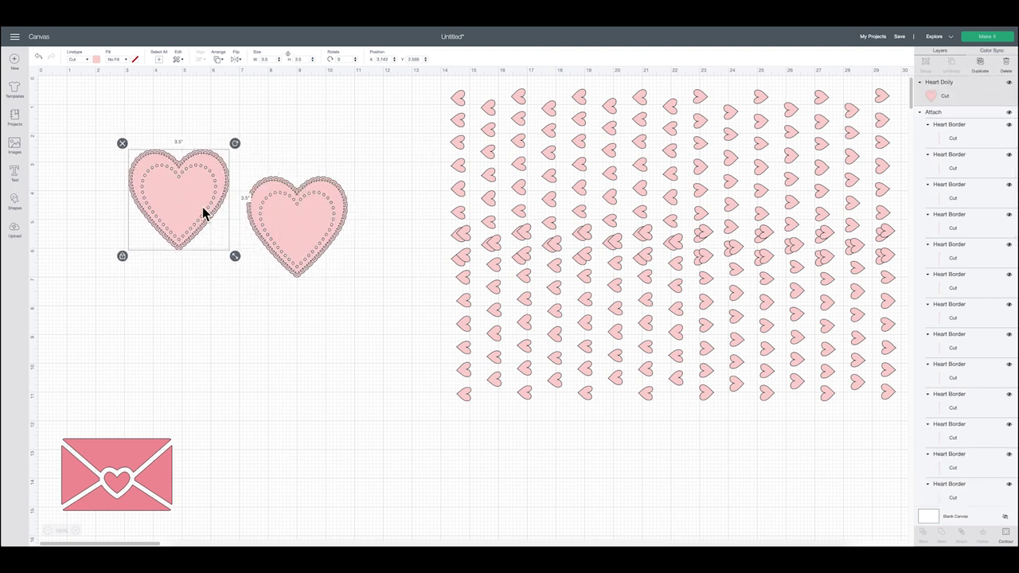
Step: Recolor both attached heart patterns white
click(499, 192)
drag(415, 148, 615, 393)
click(97, 60)
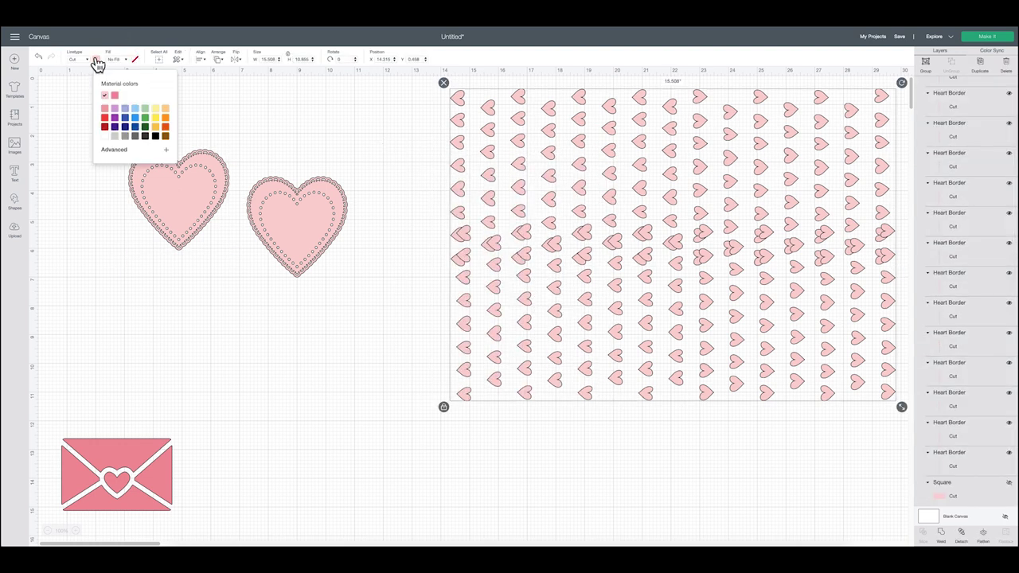
click(104, 139)
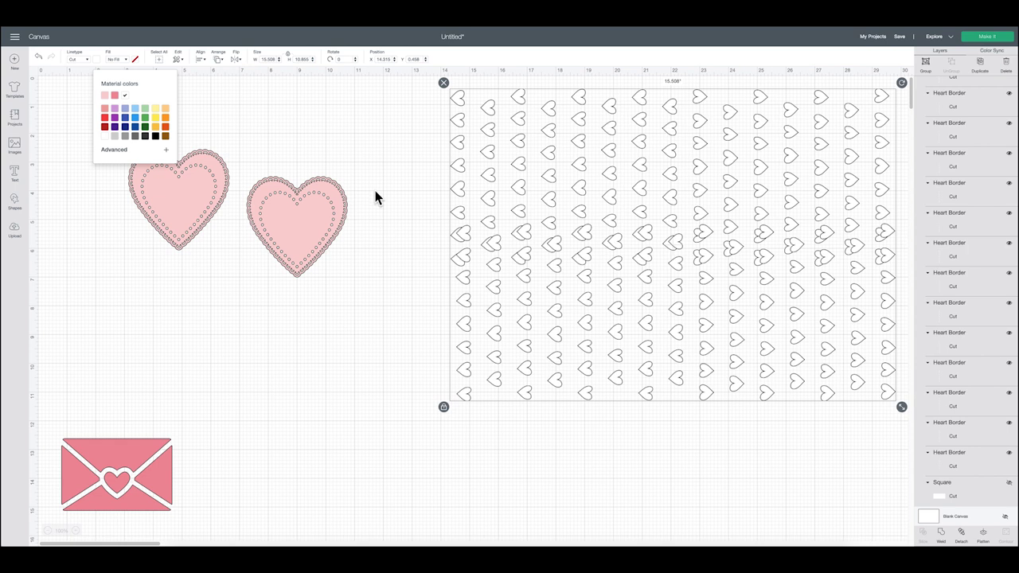
click(375, 195)
Step: Move the two doilies together higher on the canvas and shrink the envelope below them to about 1.4 inches wide
click(287, 255)
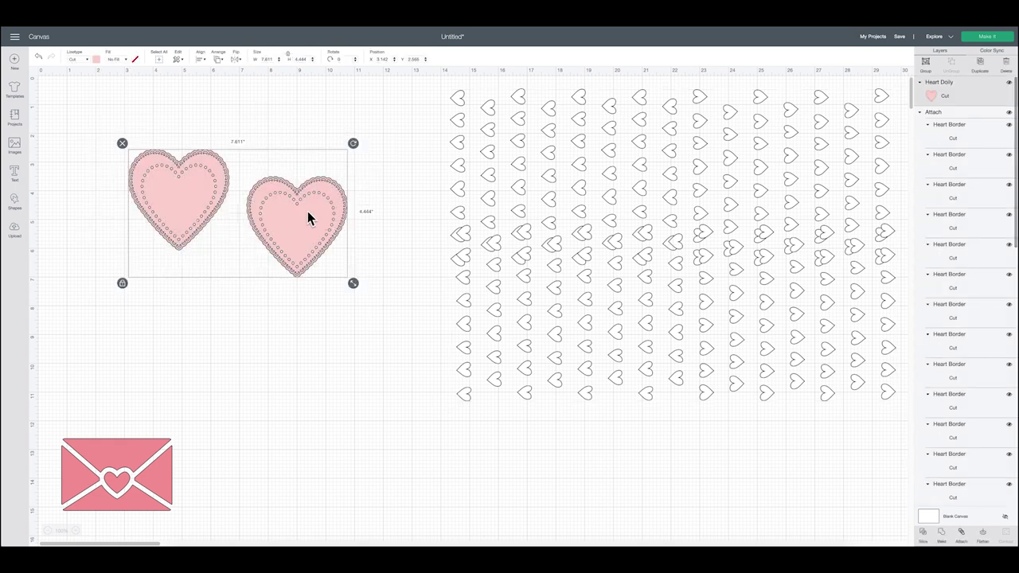
drag(296, 214, 345, 175)
drag(130, 466, 229, 358)
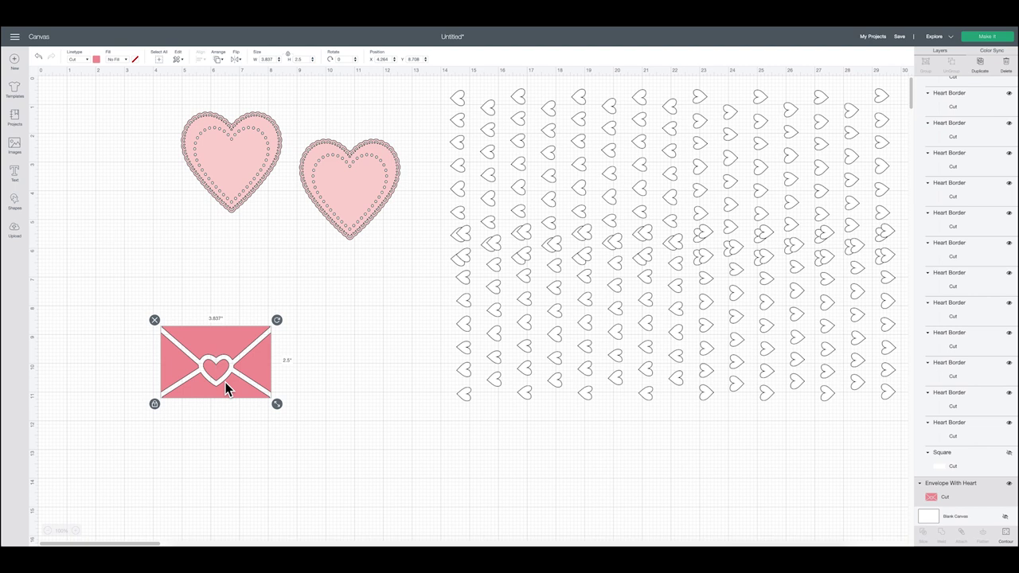
drag(277, 403, 200, 351)
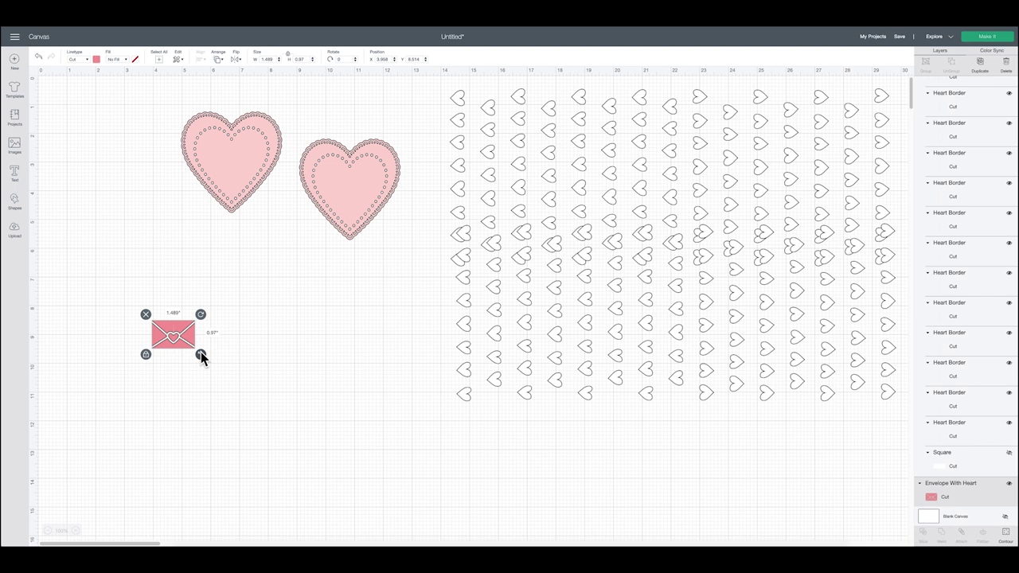
drag(200, 352, 249, 319)
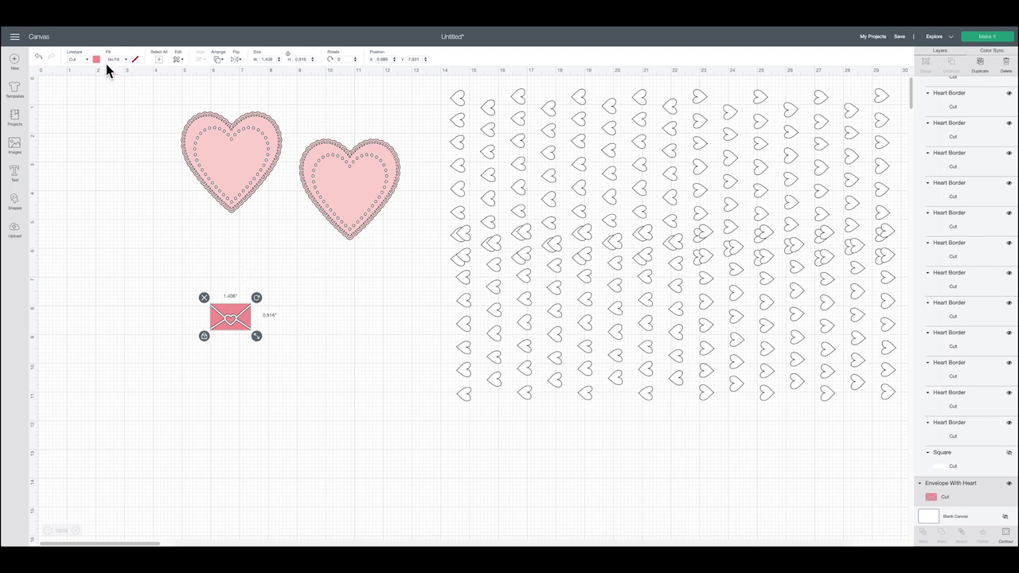
Step: Duplicate the small envelope, recolor both envelopes white, and line up the copy beside the original
click(979, 64)
drag(249, 320, 249, 364)
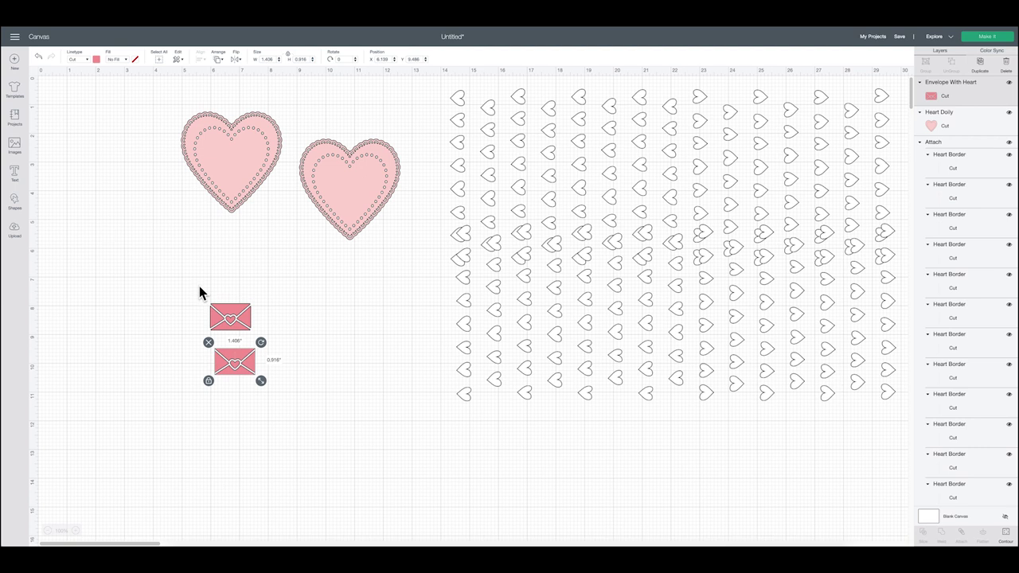
click(199, 289)
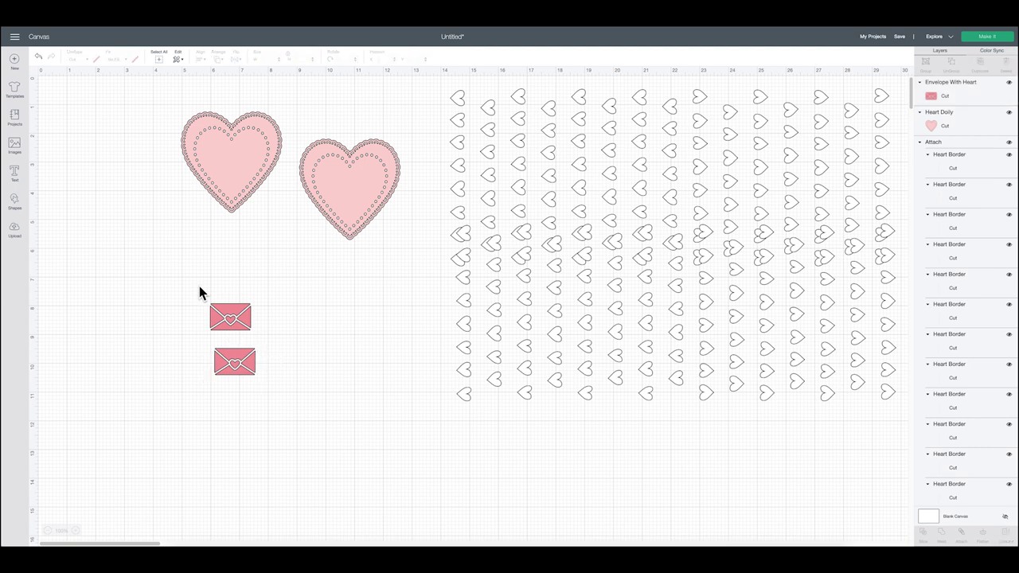
drag(200, 286, 269, 401)
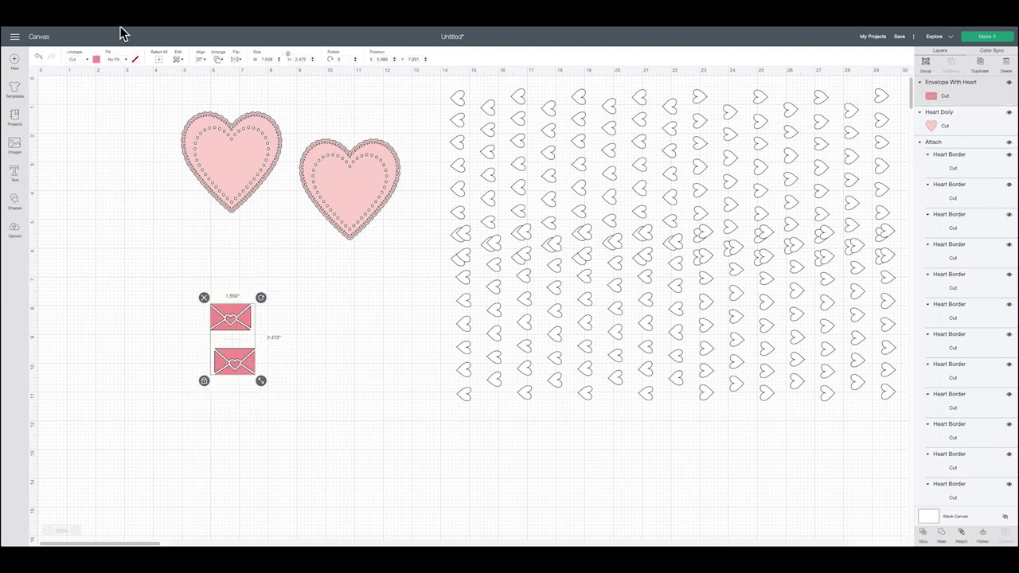
click(97, 60)
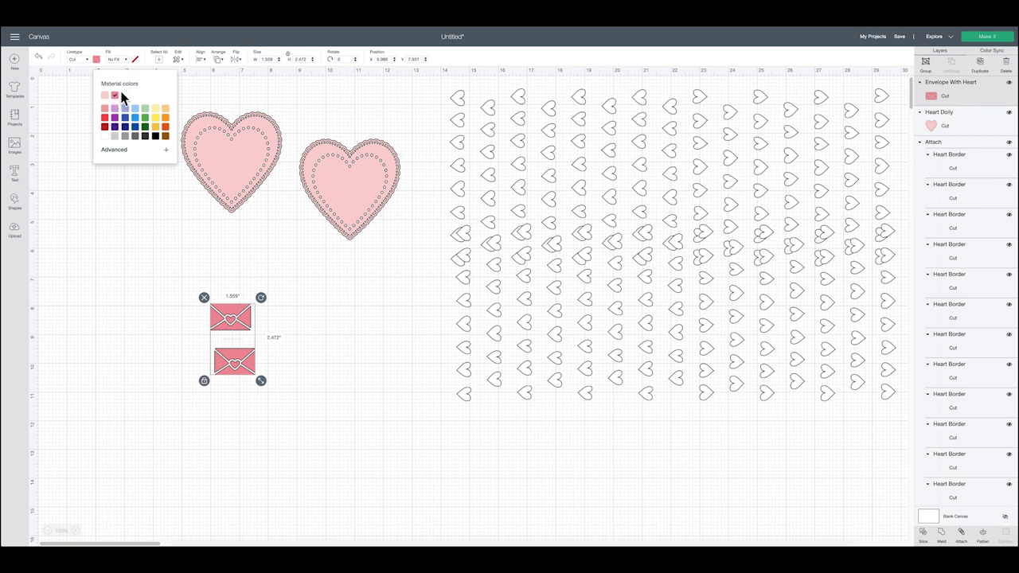
click(117, 97)
click(292, 361)
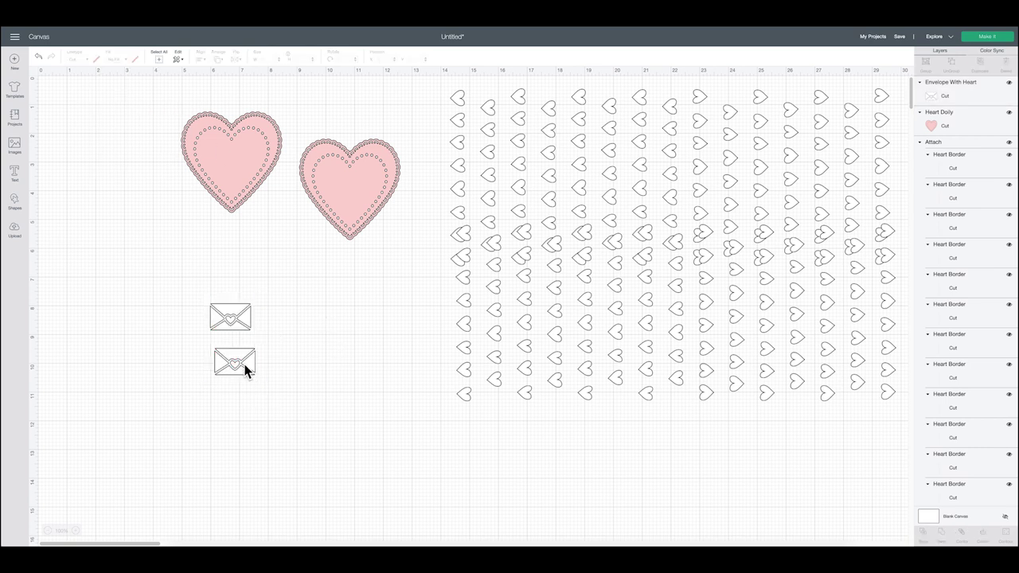
drag(247, 371, 293, 325)
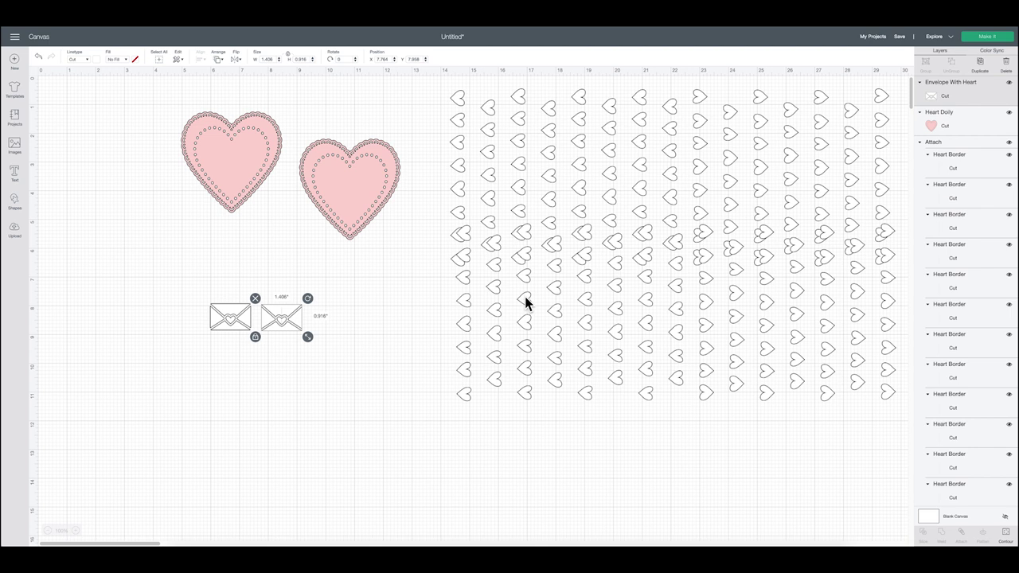
Step: Move the second heart pattern directly below the first so the two no longer overlap and their side edges line up
drag(525, 296, 520, 352)
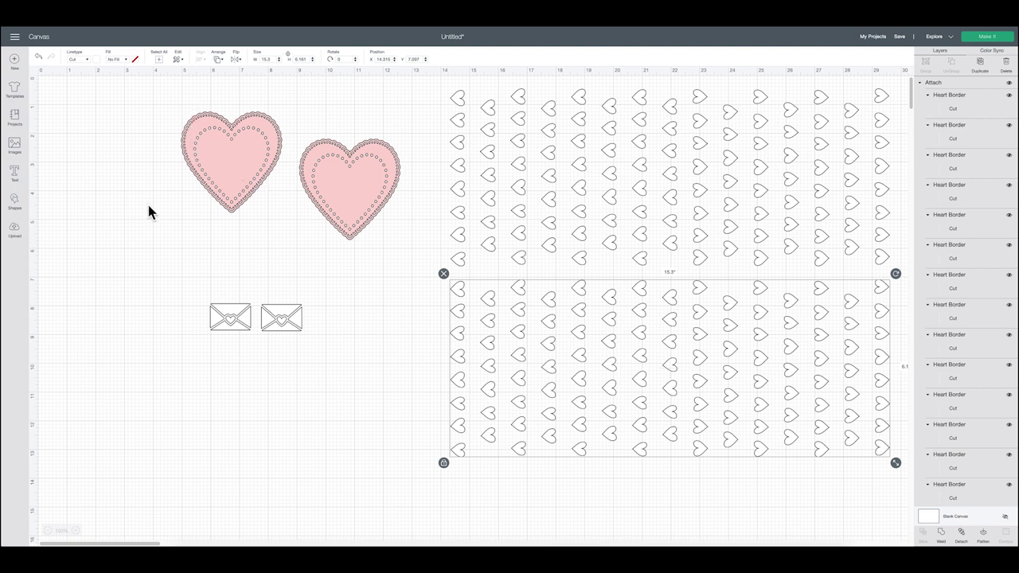
Step: Add the text KC in the Kate's ABCs - Baby Girl font and place it on the blank canvas just above the envelopes
click(15, 175)
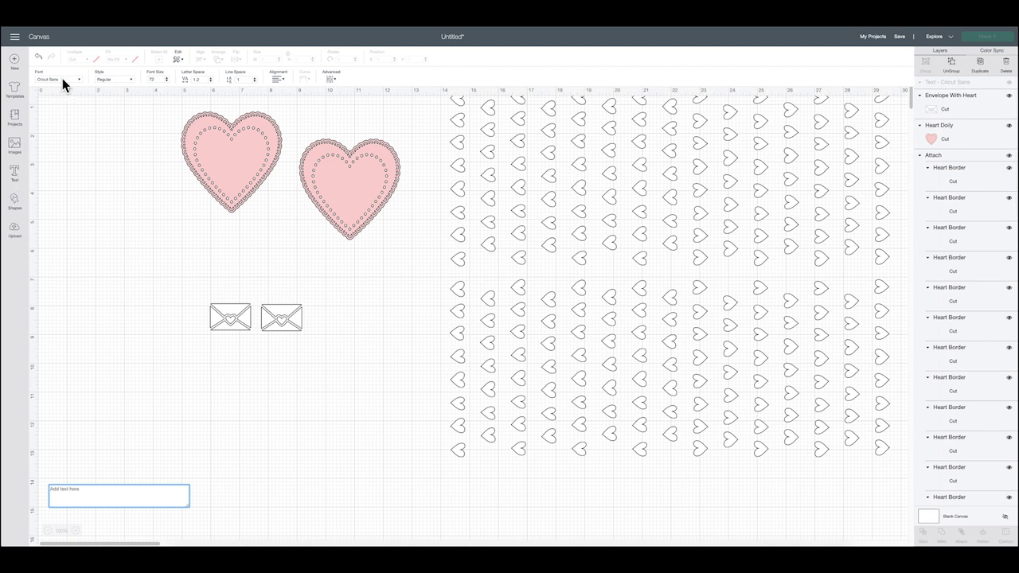
click(62, 78)
click(805, 60)
text(kate's abc)
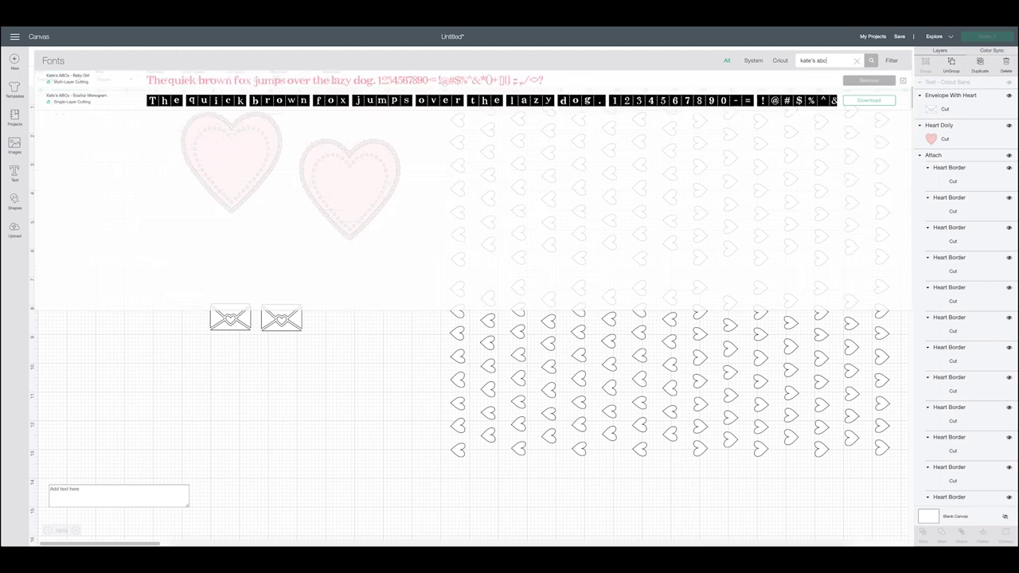
click(347, 80)
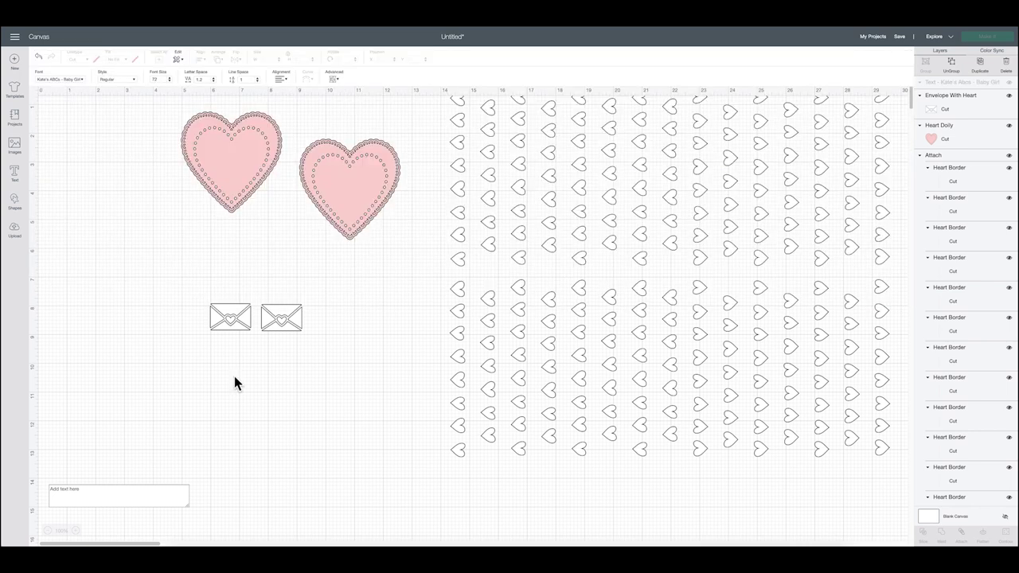
click(65, 497)
text(KC)
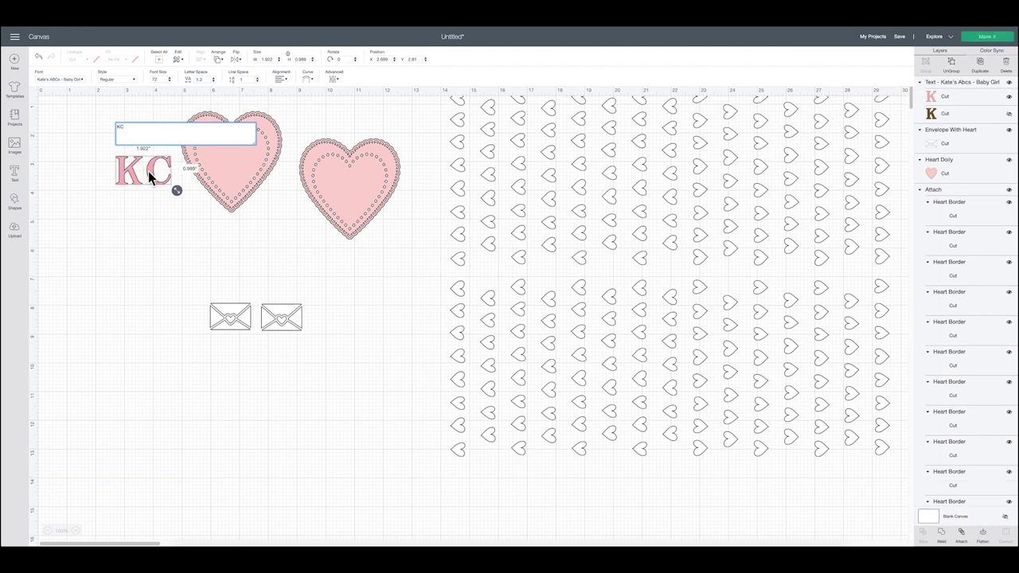
drag(149, 174, 147, 285)
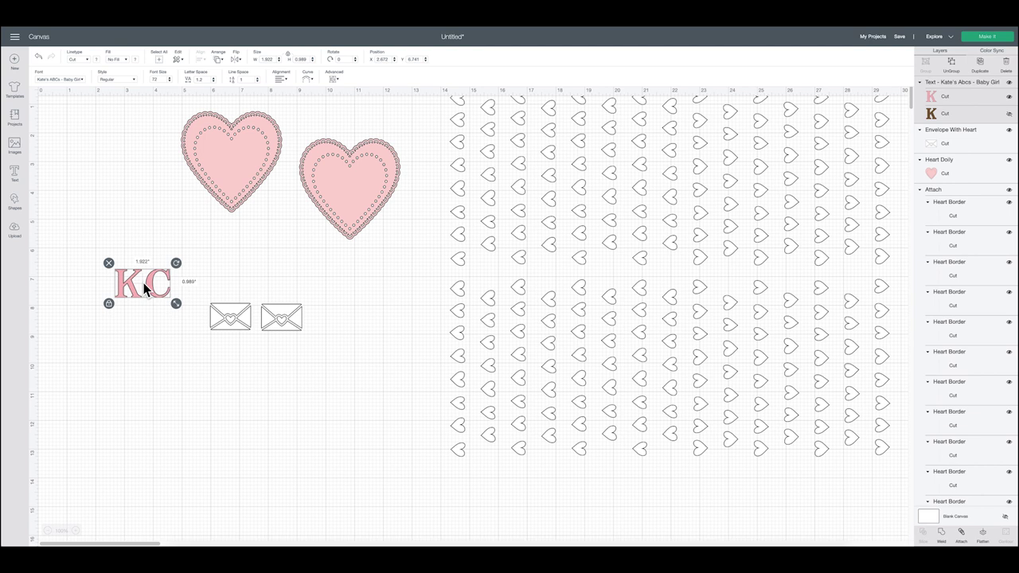
click(80, 84)
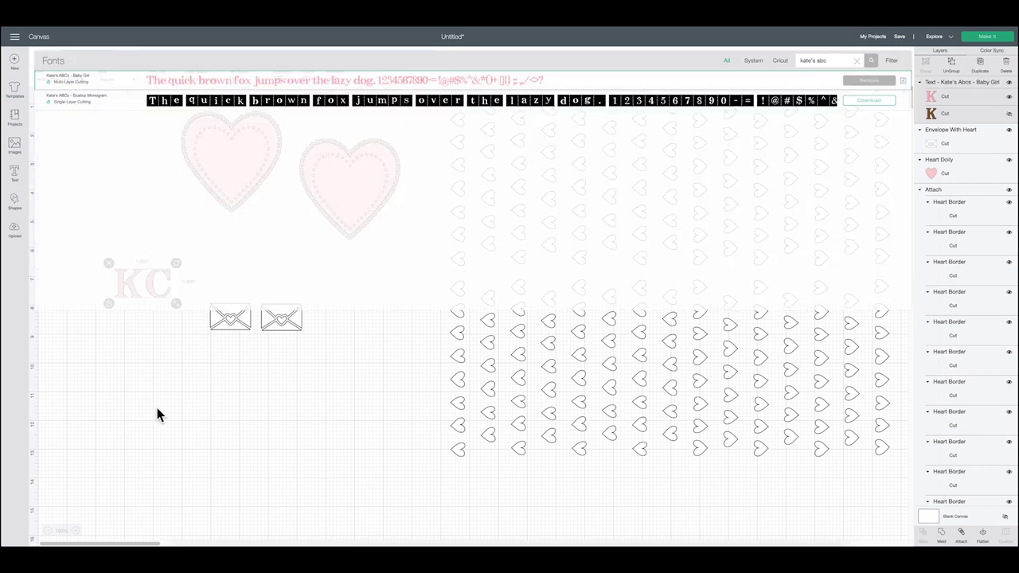
click(144, 279)
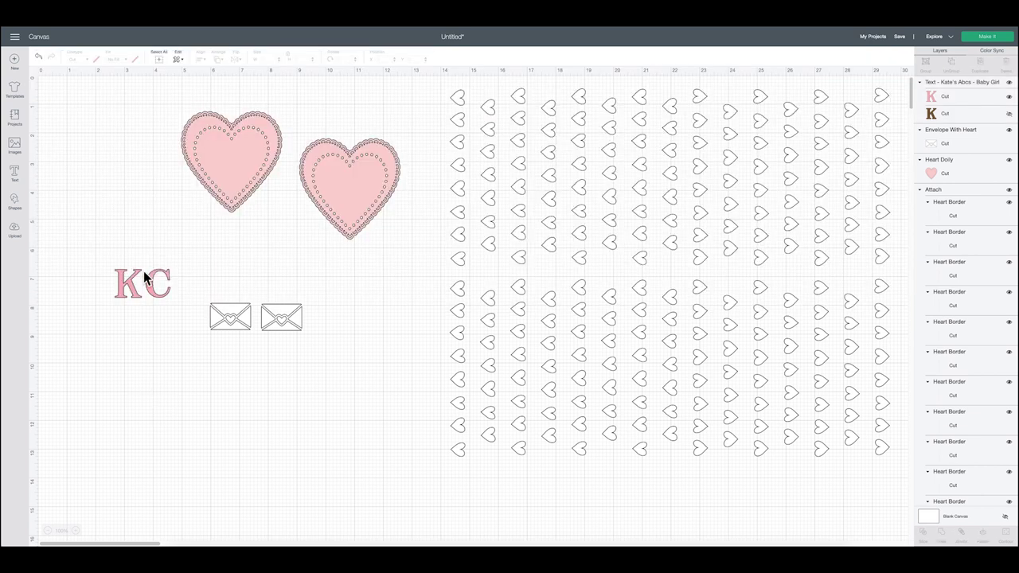
Step: Recolor the KC lettering light periwinkle blue
click(951, 101)
click(98, 60)
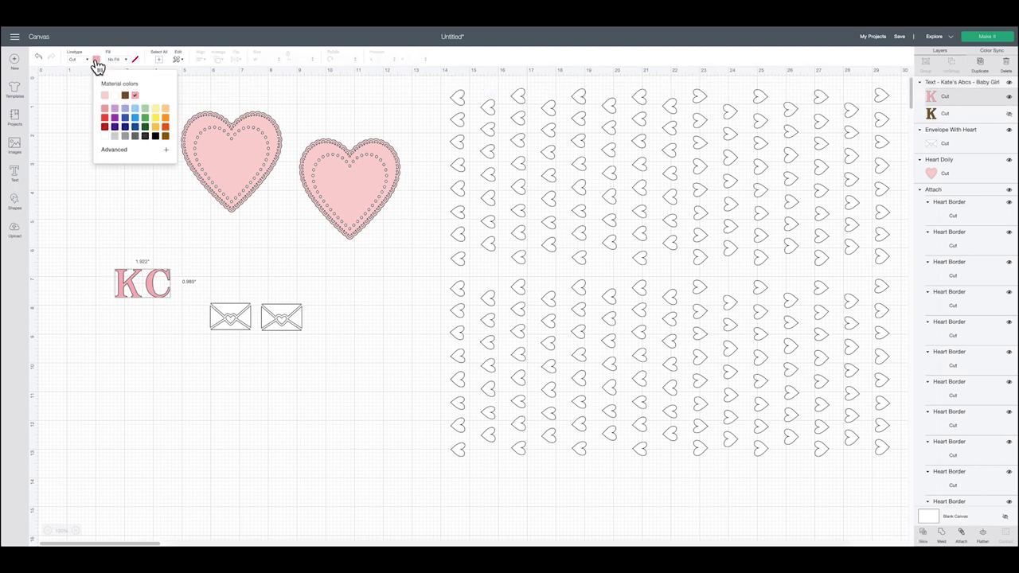
click(128, 108)
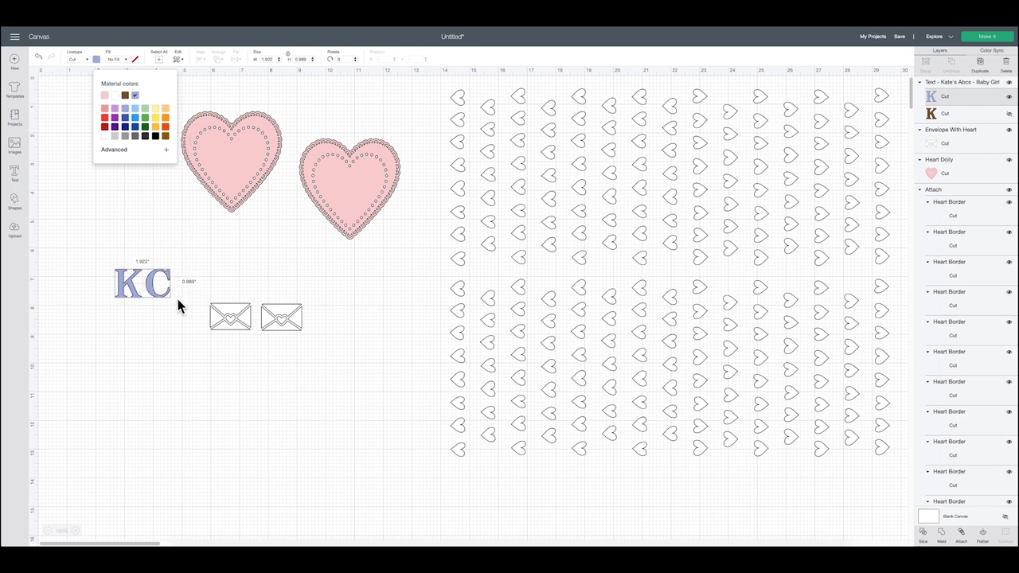
Step: Move the KC text onto the first doily and ungroup it into separate letters
click(147, 287)
drag(146, 288, 274, 162)
click(334, 79)
click(344, 93)
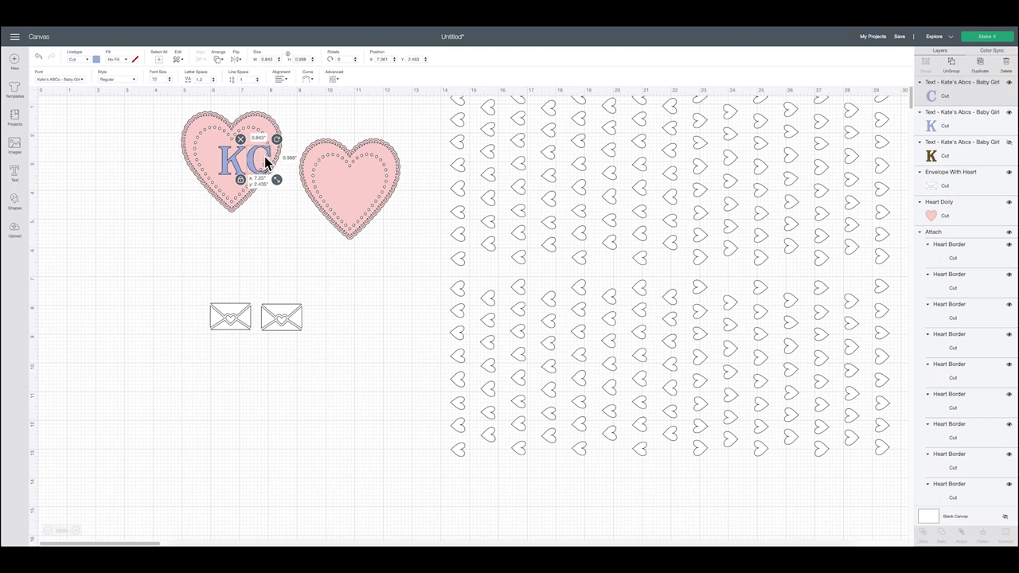
Step: Enlarge both letters together to about 1.5 inches tall, then center K on the first doily and C on the second
shift+click(226, 157)
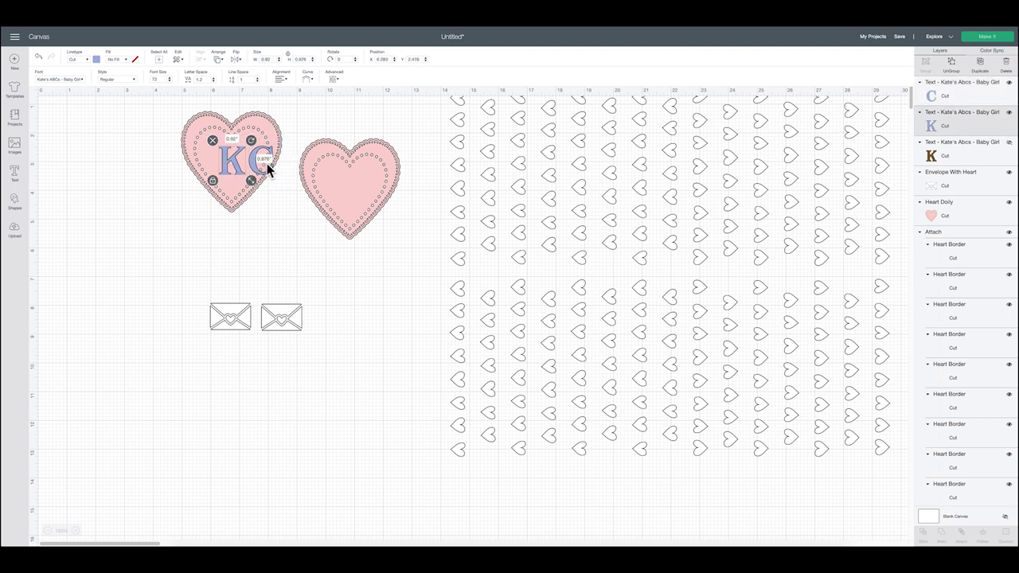
drag(279, 181, 297, 192)
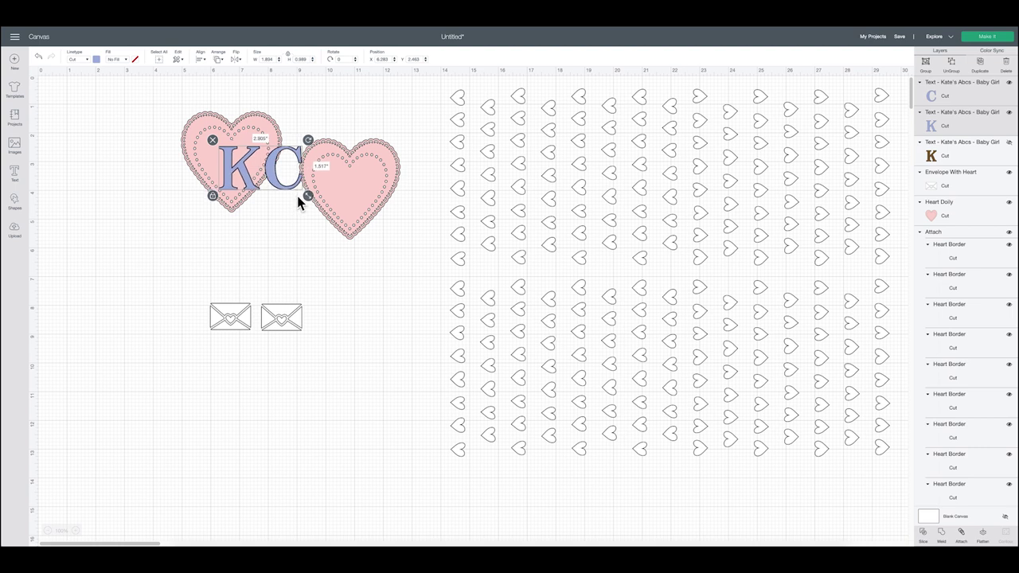
drag(227, 157, 341, 182)
click(266, 230)
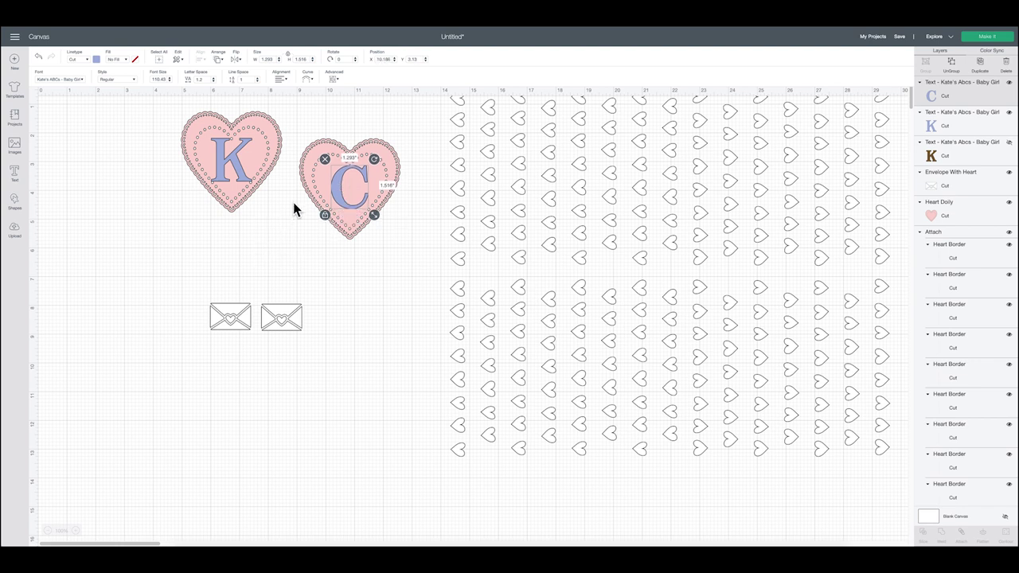
Step: Move the K and C off the doilies onto blank canvas and send the project to mat preparation
drag(342, 183, 125, 223)
drag(233, 149, 128, 155)
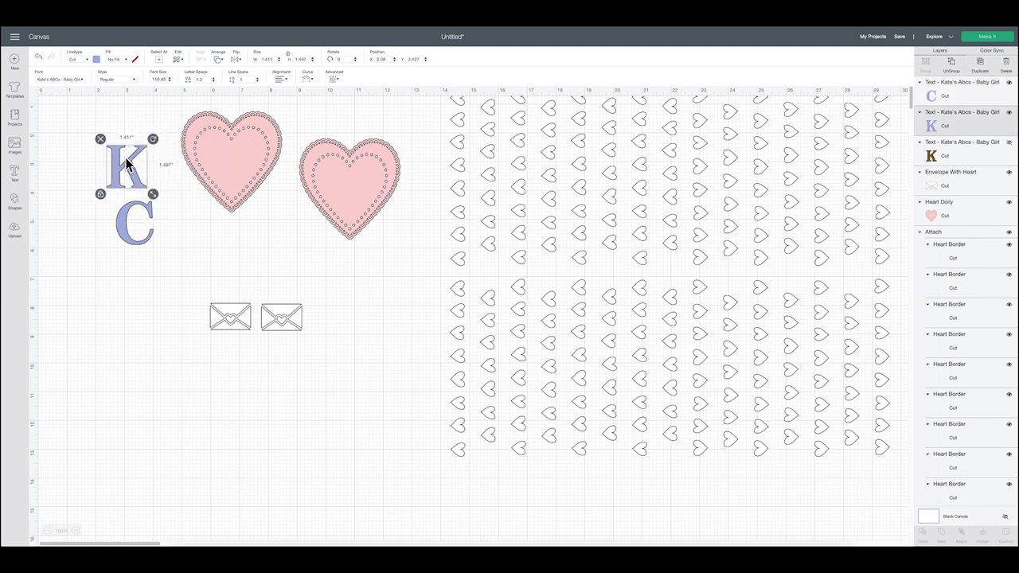
click(984, 36)
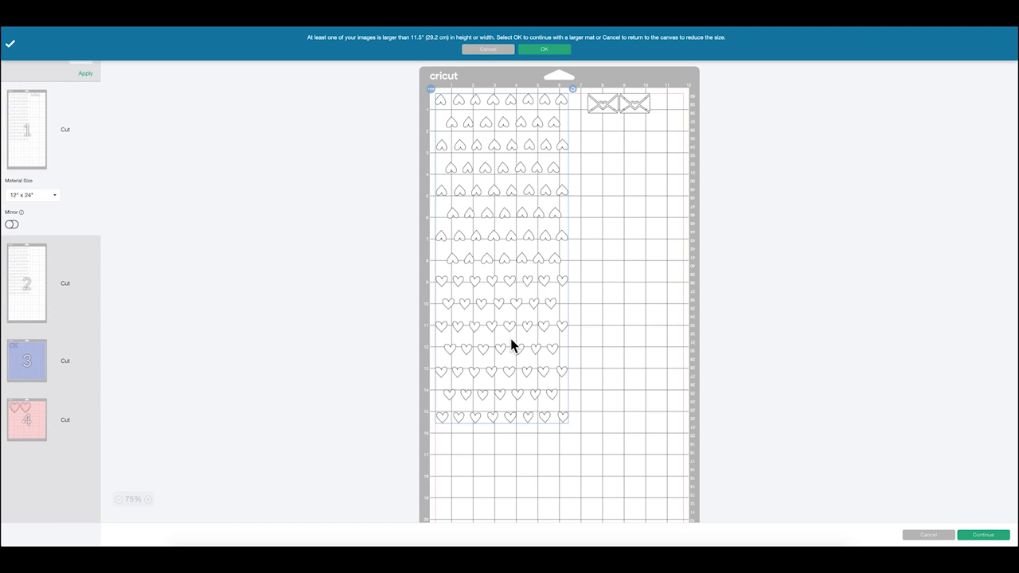
Step: Shift the second doily slightly away from the first on the pink mat, and accept using a larger mat for the oversized pattern
click(544, 49)
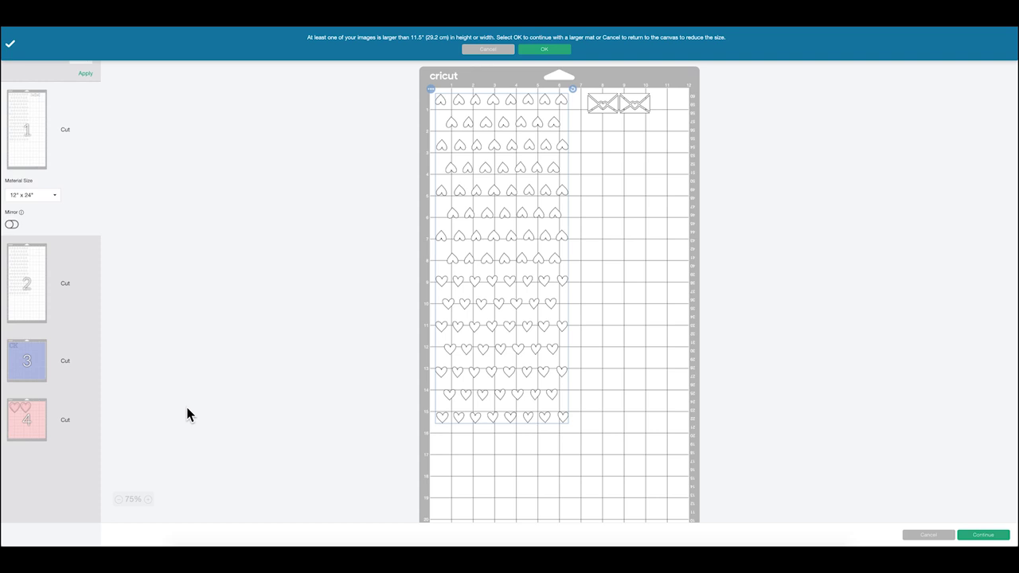
click(50, 360)
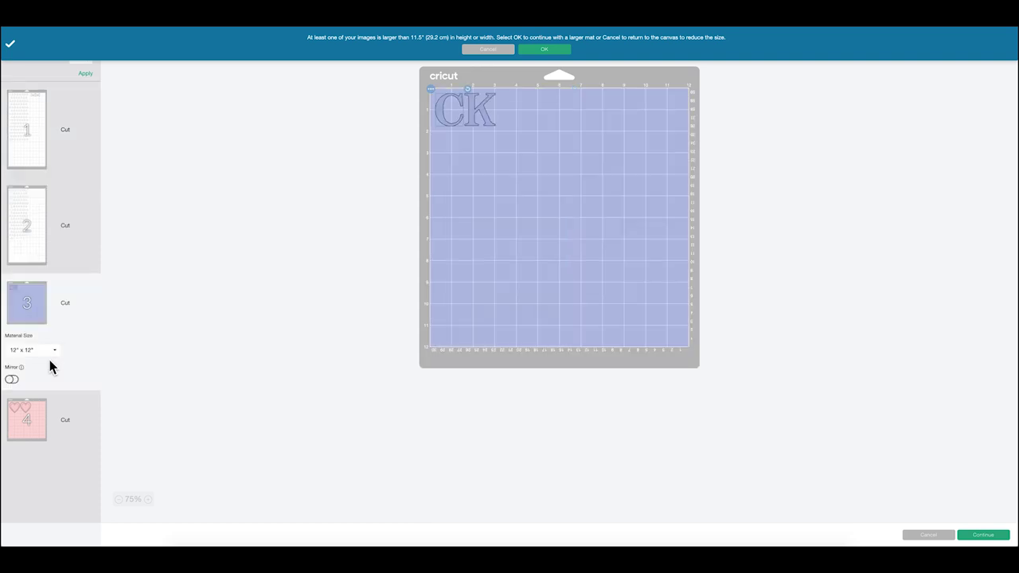
click(55, 430)
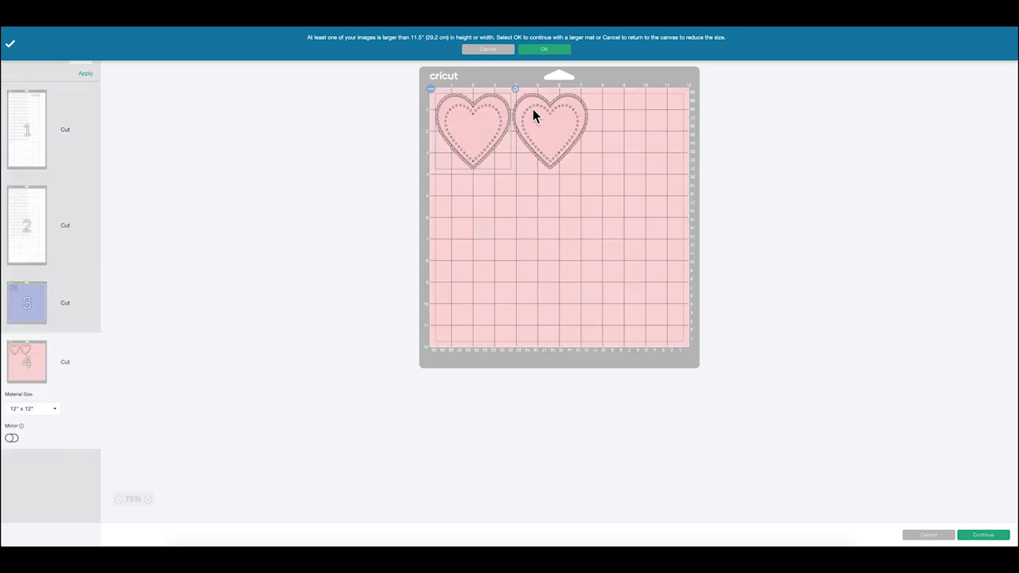
drag(557, 128, 562, 121)
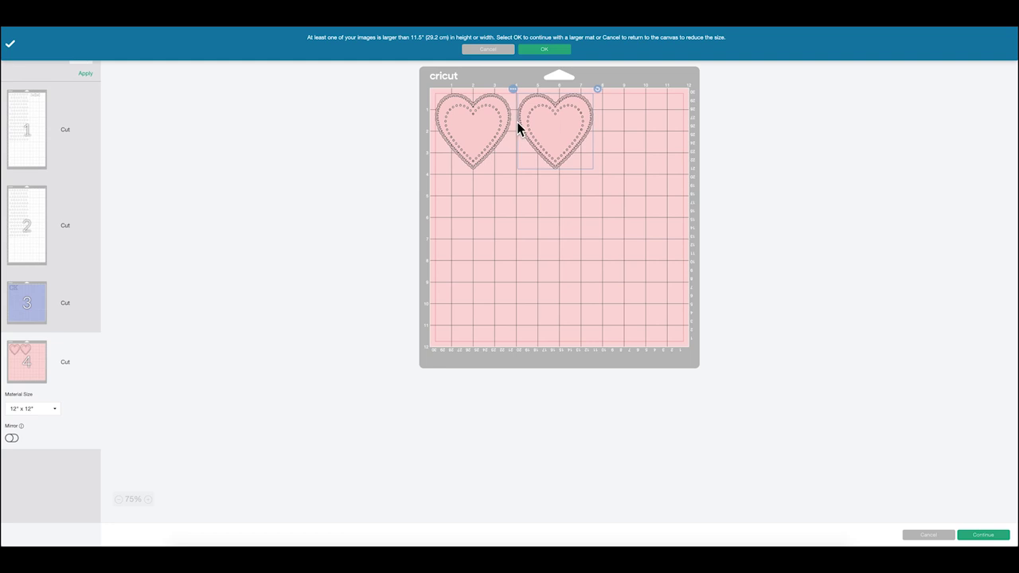
click(20, 125)
click(545, 51)
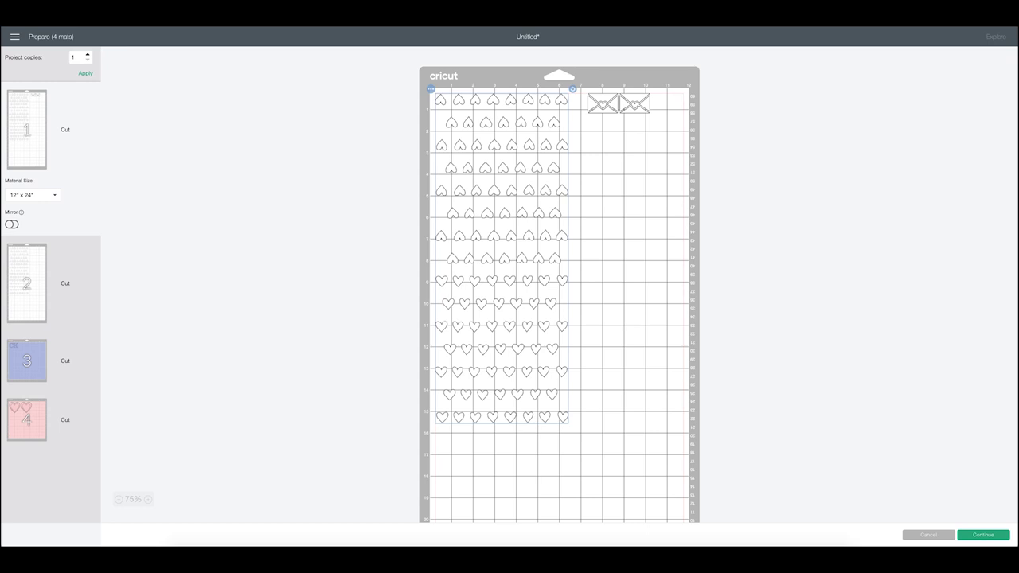
Step: Continue to the cutting setup, choose Premium Vinyl as the base material, and open the blue mat holding the letters
click(992, 538)
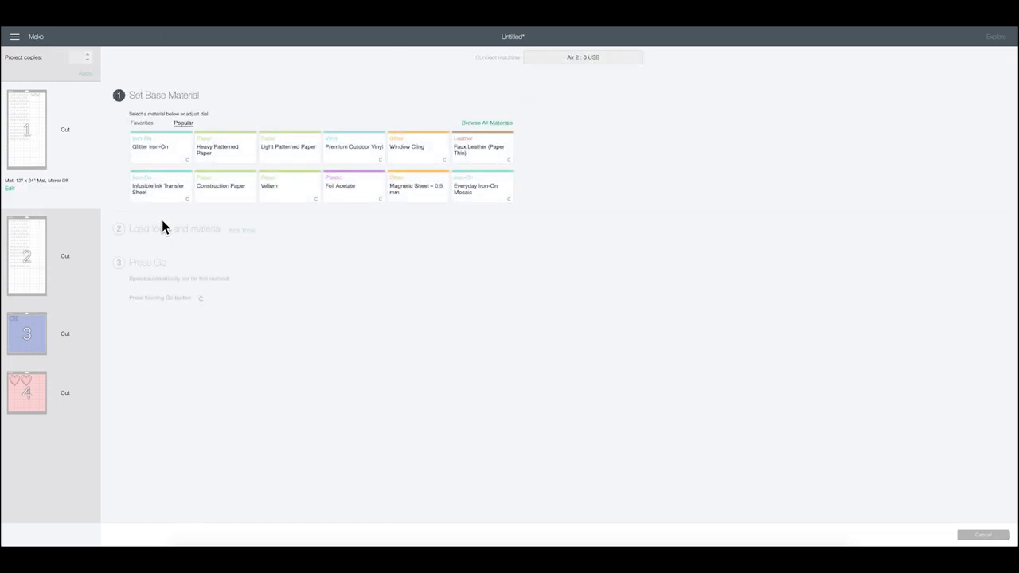
click(476, 124)
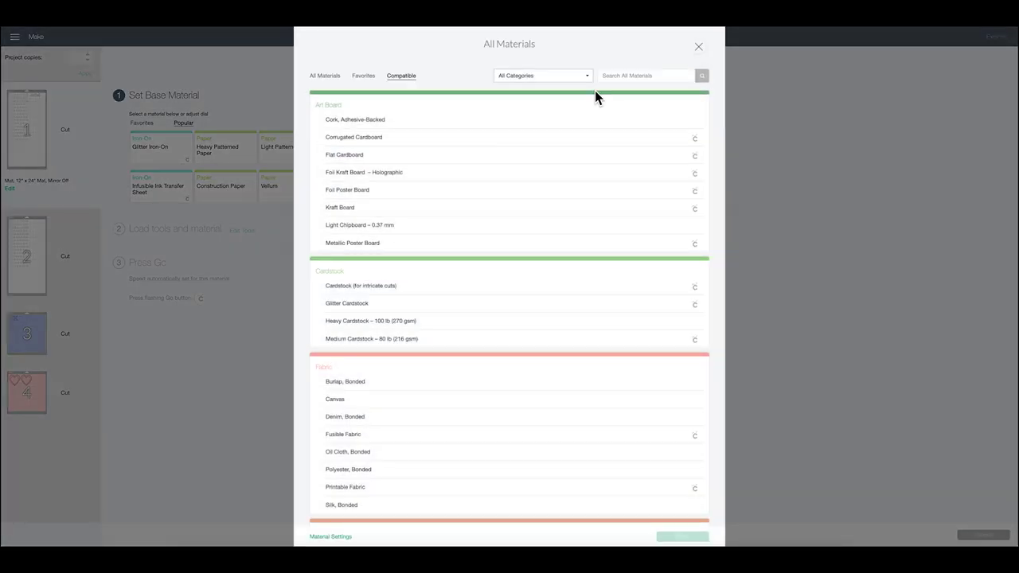
click(626, 76)
text(premium)
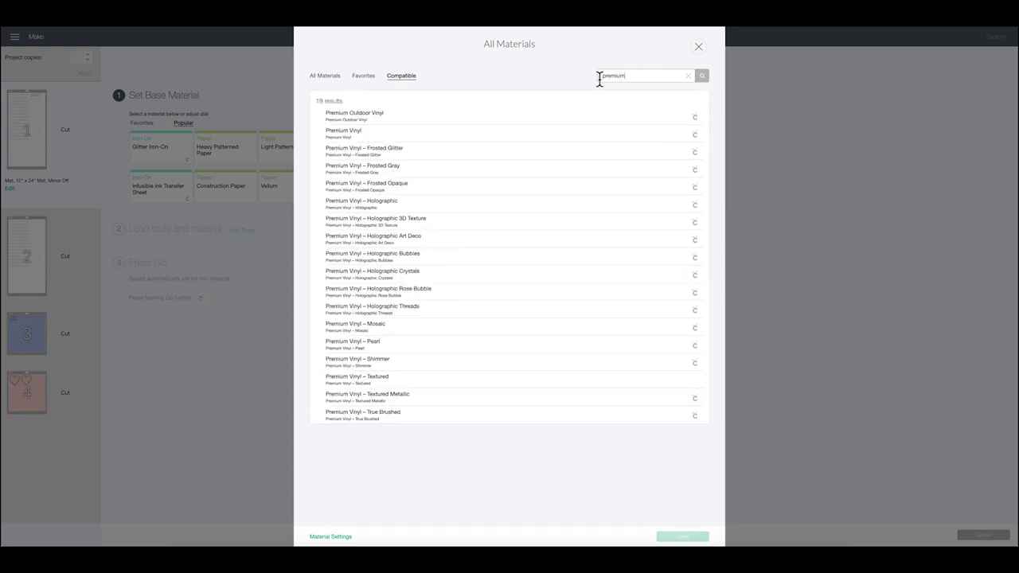
click(356, 140)
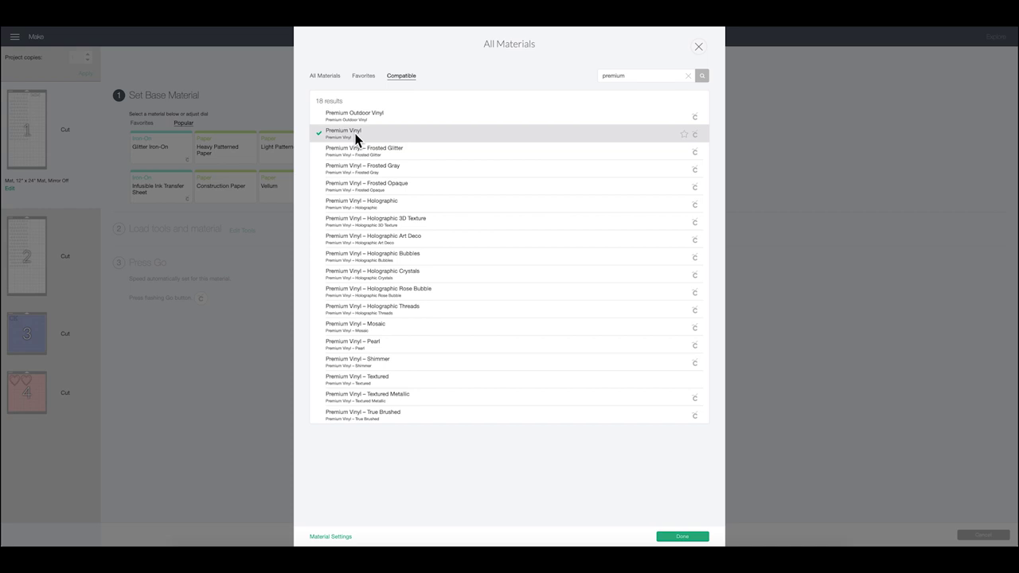
click(680, 537)
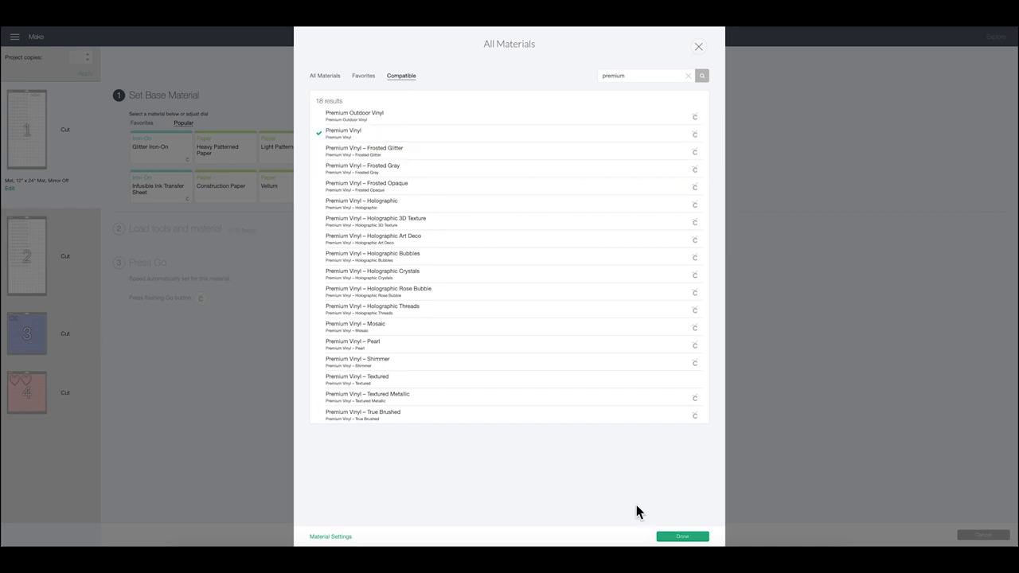
click(17, 327)
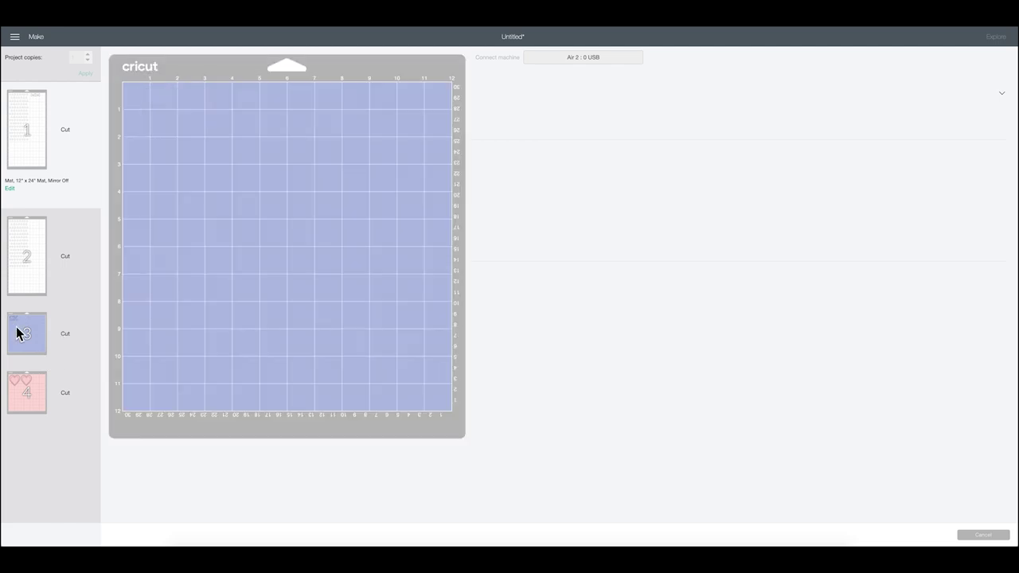